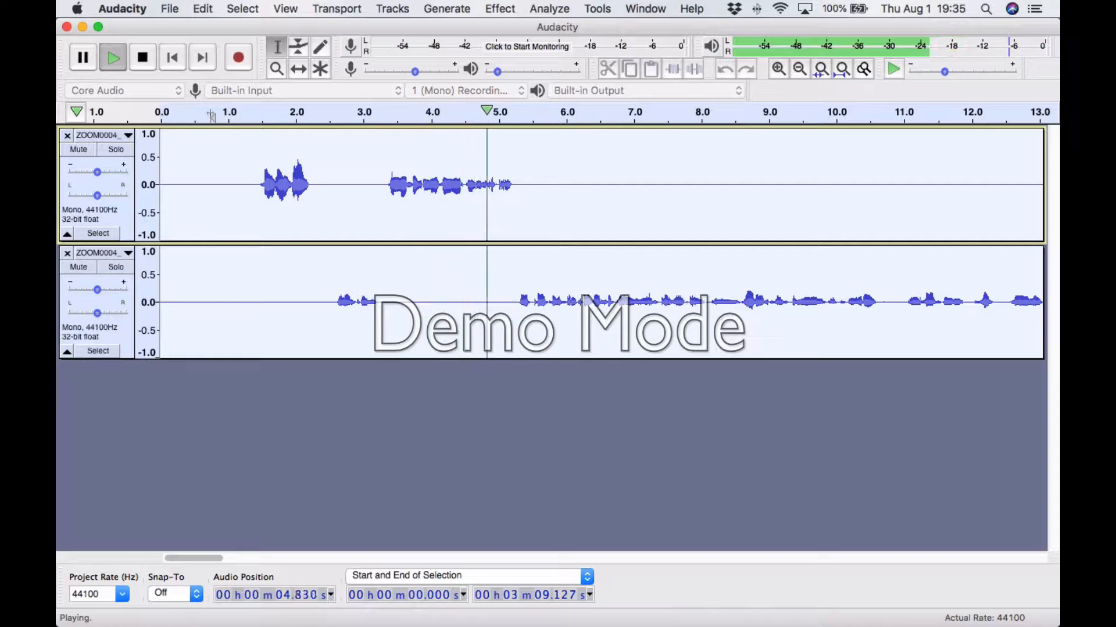
# - Raise the system output volume while the project plays, and stop the playback
pyautogui.press('XF86AudioRaiseVolume')
pyautogui.press('XF86AudioRaiseVolume')
pyautogui.press('XF86AudioRaiseVolume')
pyautogui.press('XF86AudioRaiseVolume')
pyautogui.press('XF86AudioRaiseVolume')
pyautogui.press('XF86AudioRaiseVolume')
pyautogui.press('XF86AudioRaiseVolume')
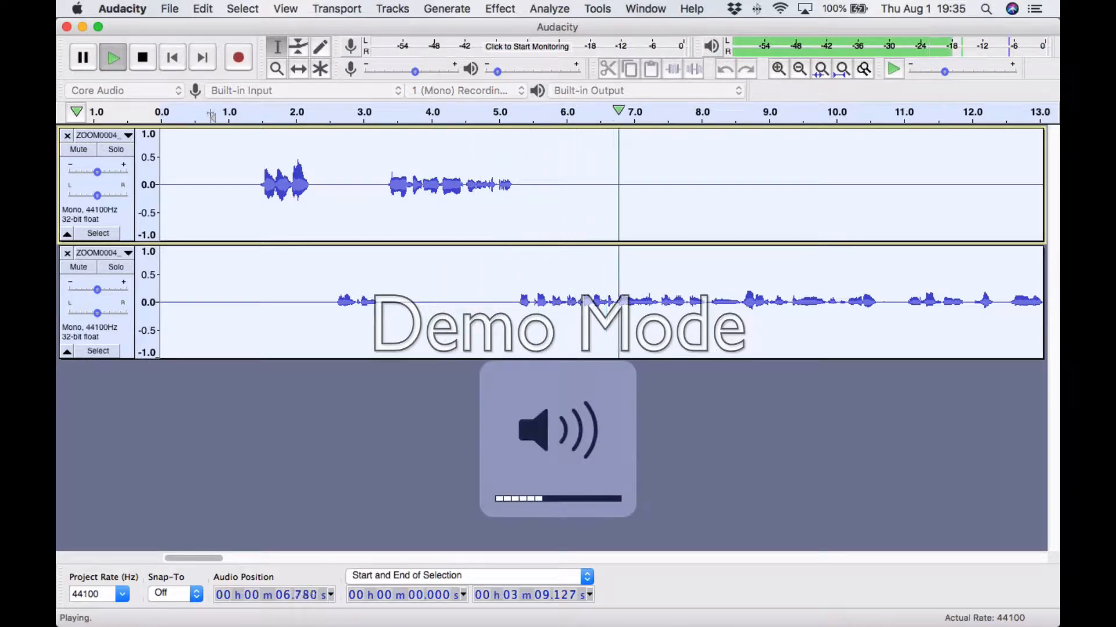
pyautogui.press('XF86AudioRaiseVolume')
pyautogui.press('XF86AudioRaiseVolume')
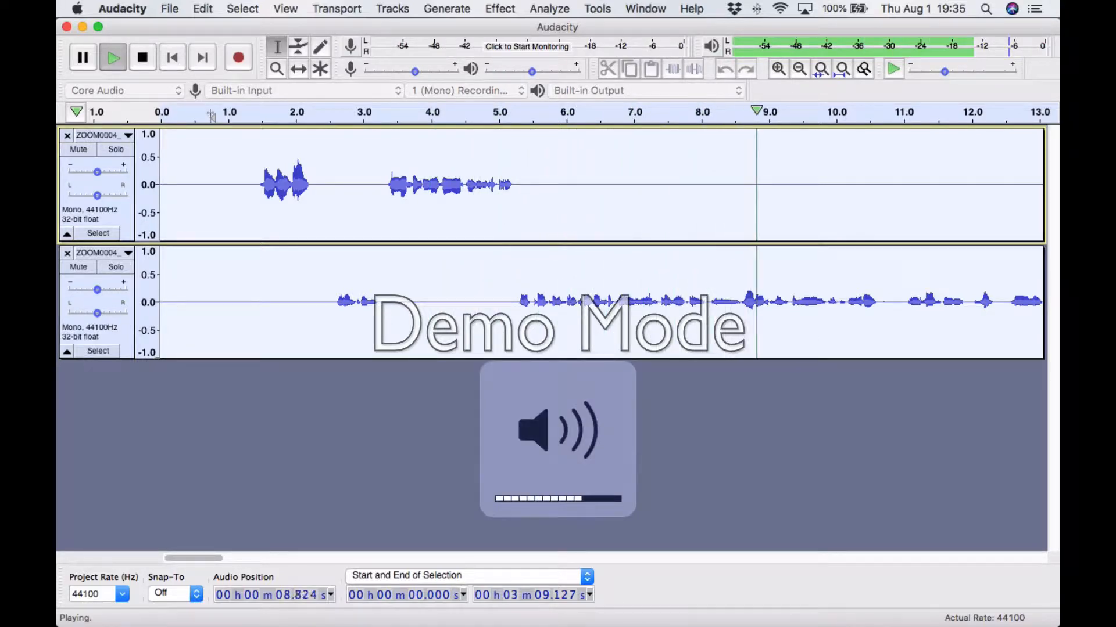
pyautogui.press('space')
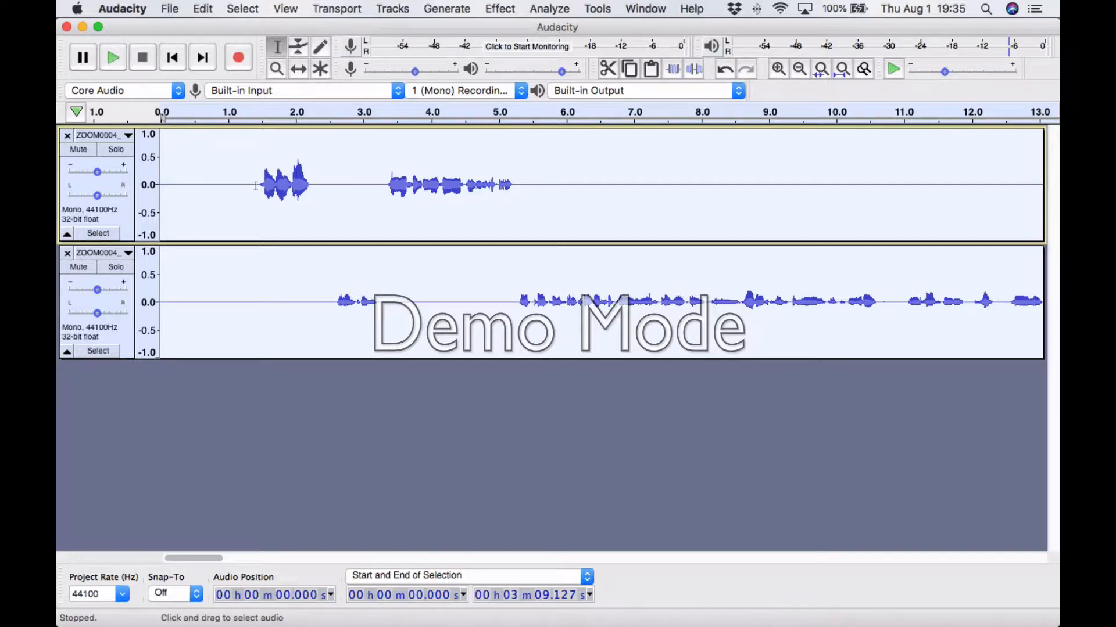
# - Place the cursor at about 0.65 s in the upper track, play from there and stop
pyautogui.click(204, 185)
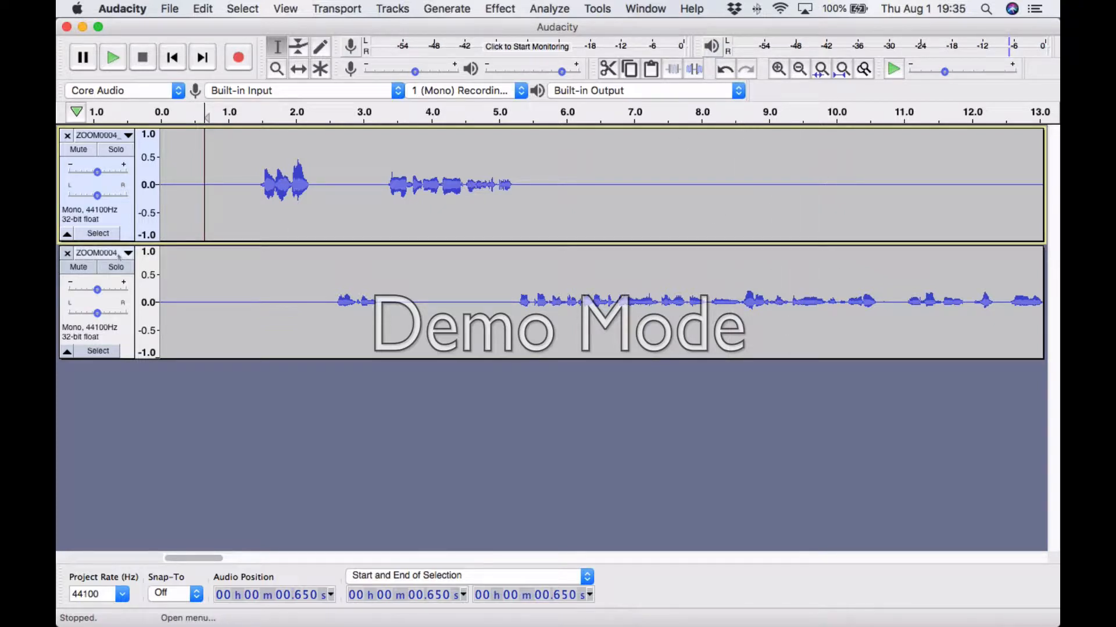
pyautogui.press('space')
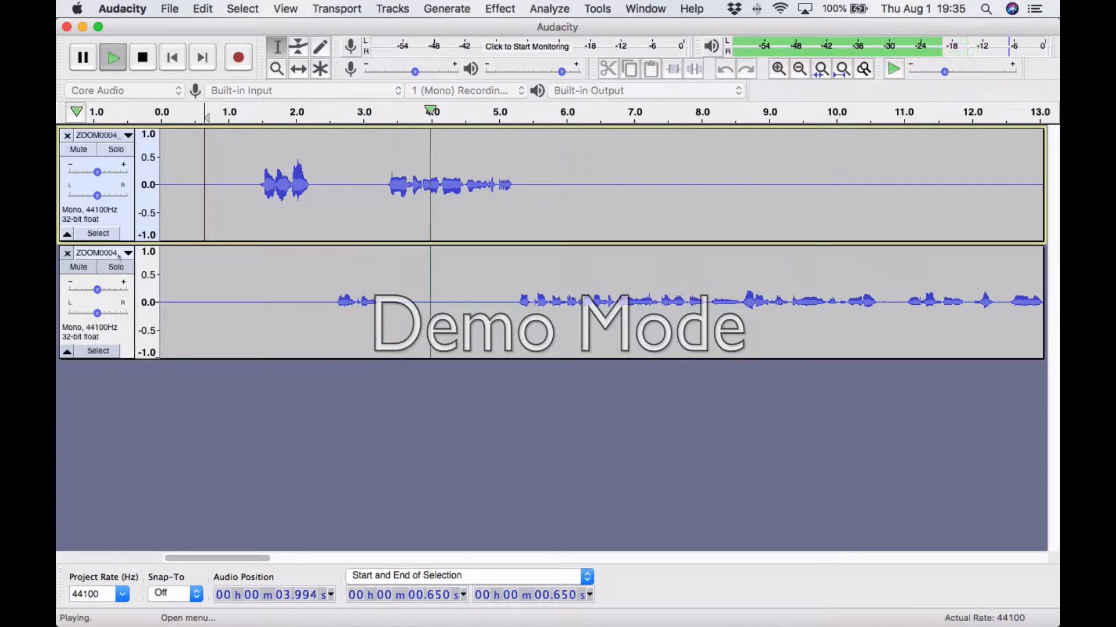
pyautogui.press('space')
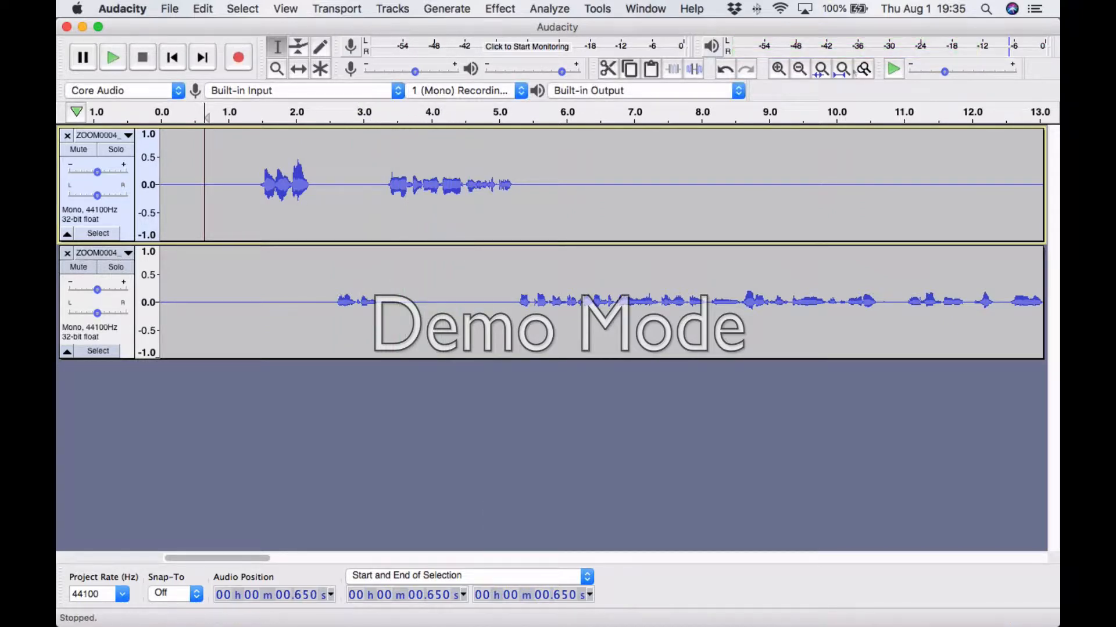
# - Set the playback speed to about 1.94x and briefly play the project with normal playback
pyautogui.click(975, 73)
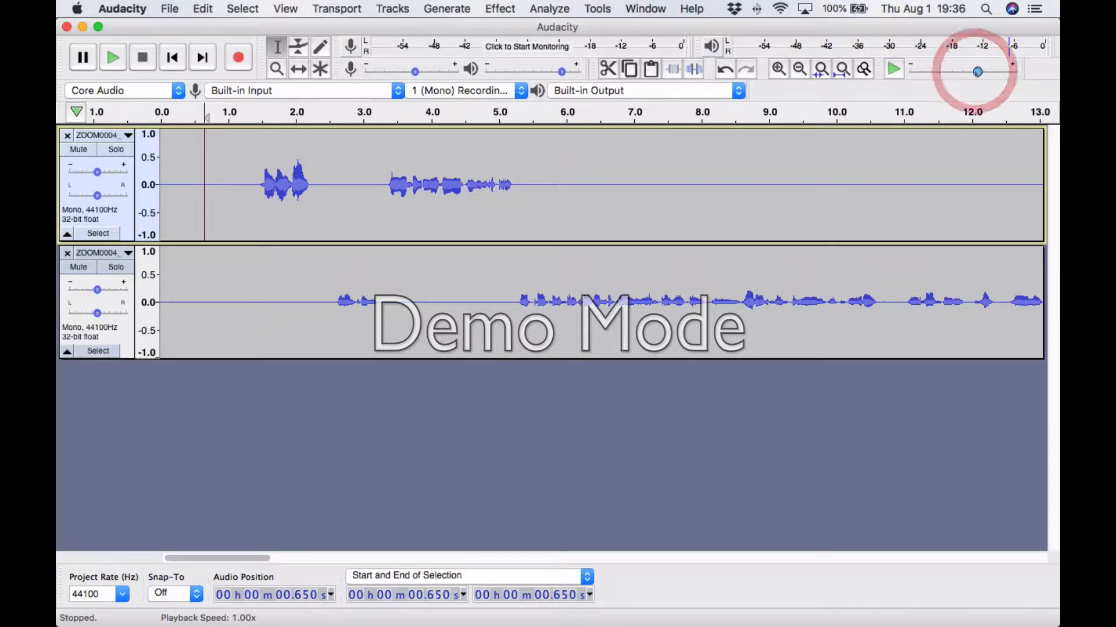
pyautogui.press('space')
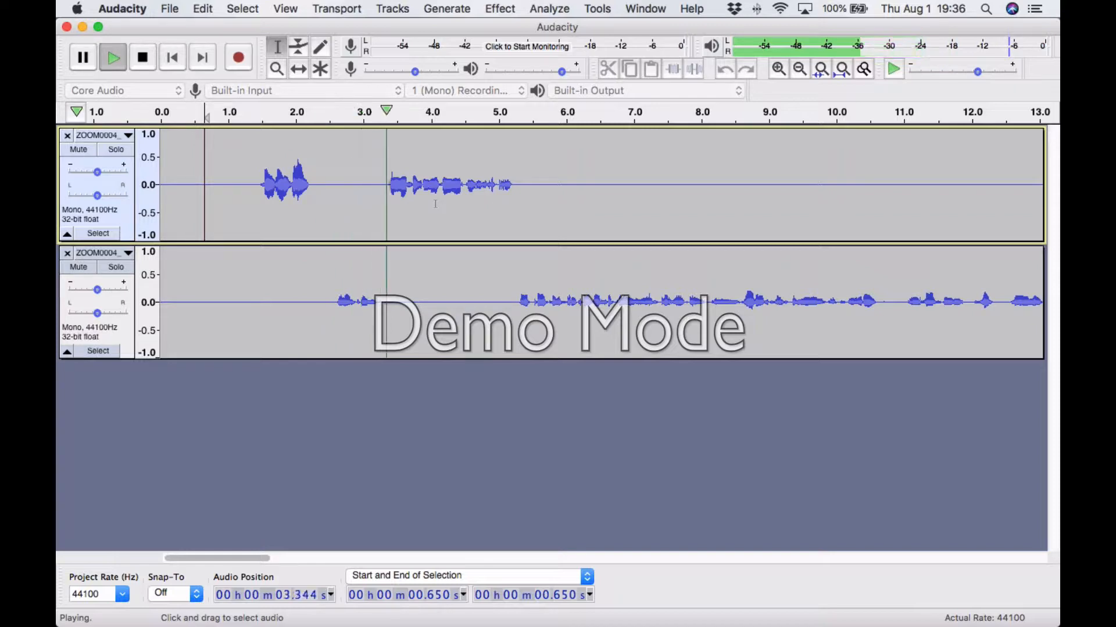
pyautogui.press('space')
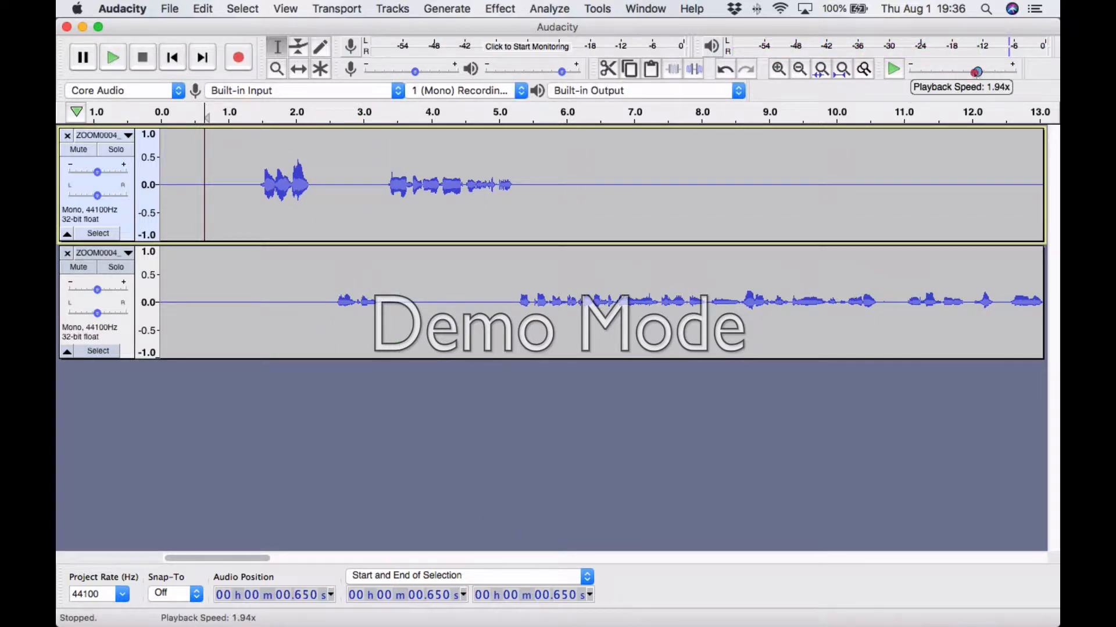
# - Set the playback speed to about 1.43x, play the project at that speed and stop
pyautogui.moveTo(970, 74); pyautogui.dragTo(953, 73)
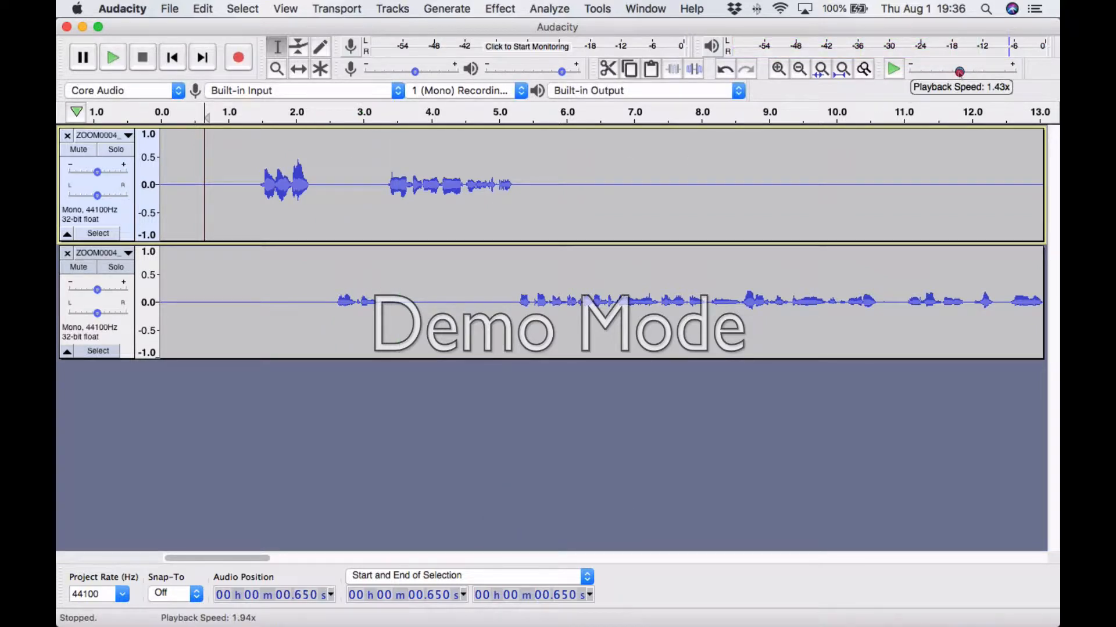
pyautogui.click(893, 70)
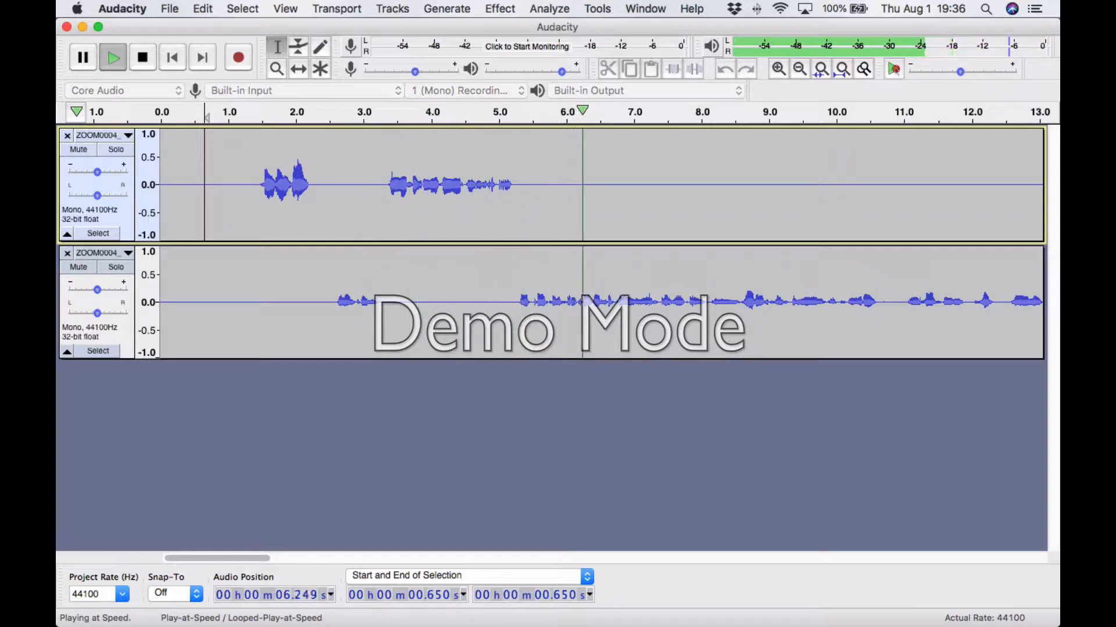
pyautogui.click(893, 70)
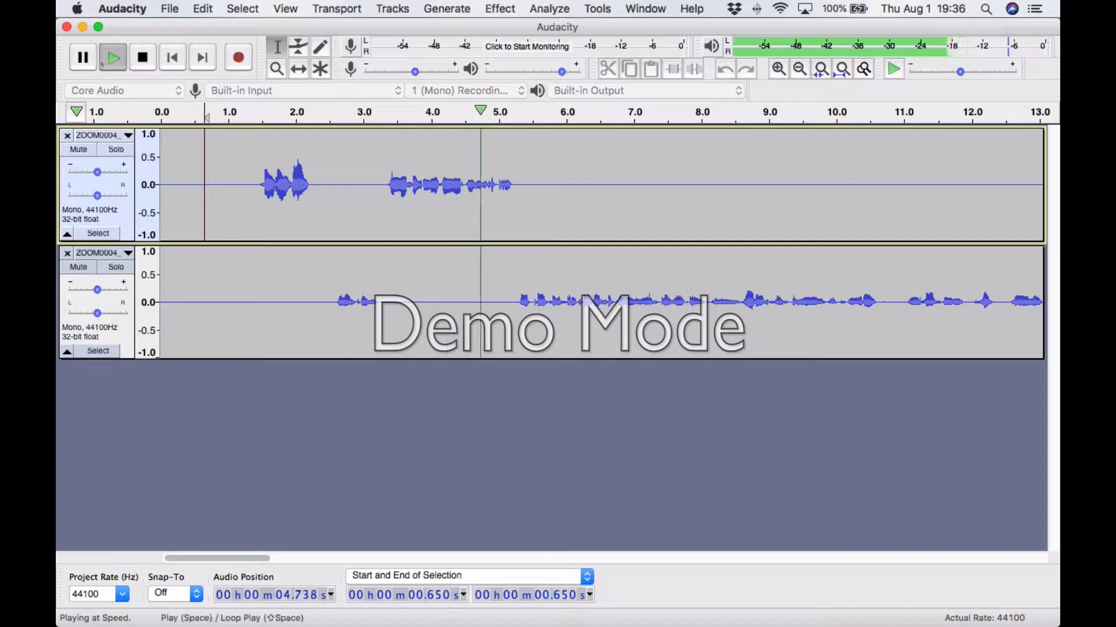
pyautogui.click(142, 57)
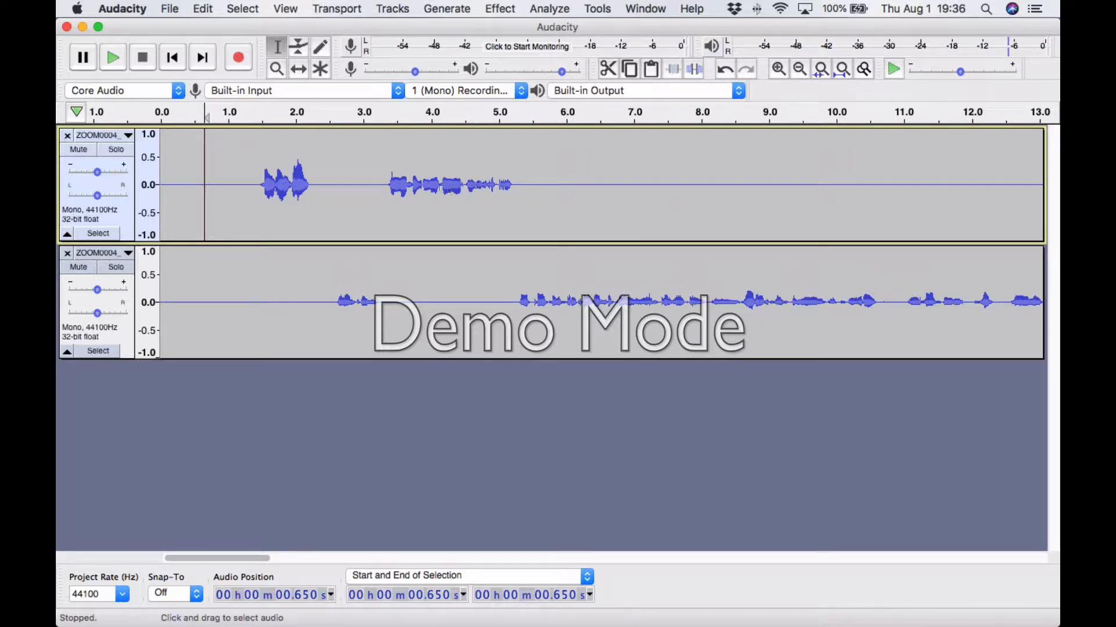
# - Select about 4.12 to 4.49 s in the upper track and alternate between fitting the selection and the whole project to the width
pyautogui.moveTo(439, 186); pyautogui.dragTo(464, 187)
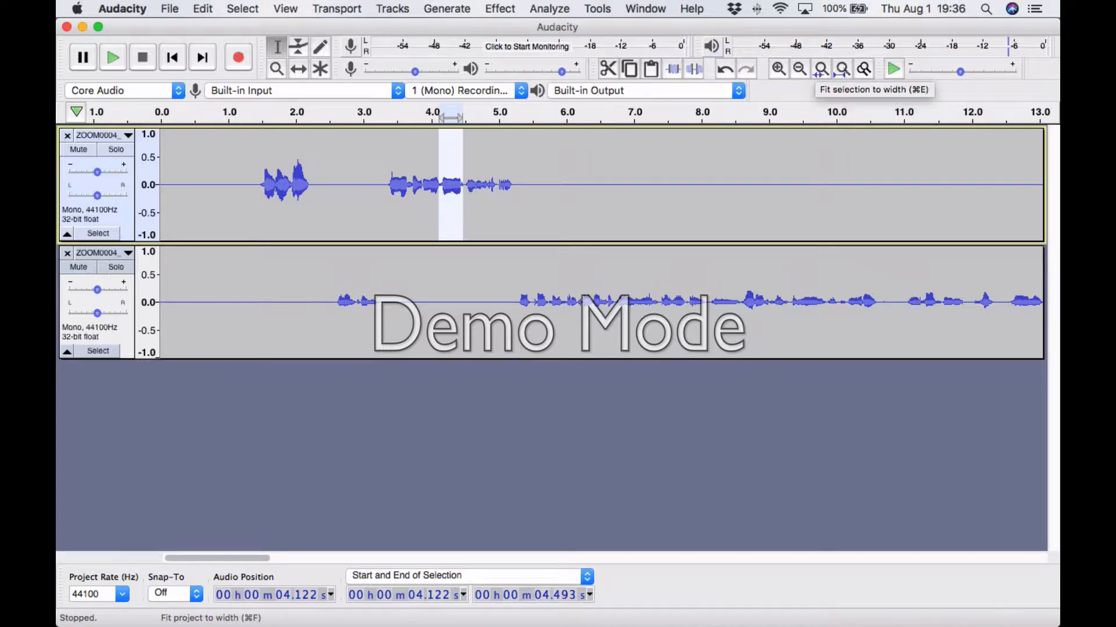
pyautogui.click(821, 69)
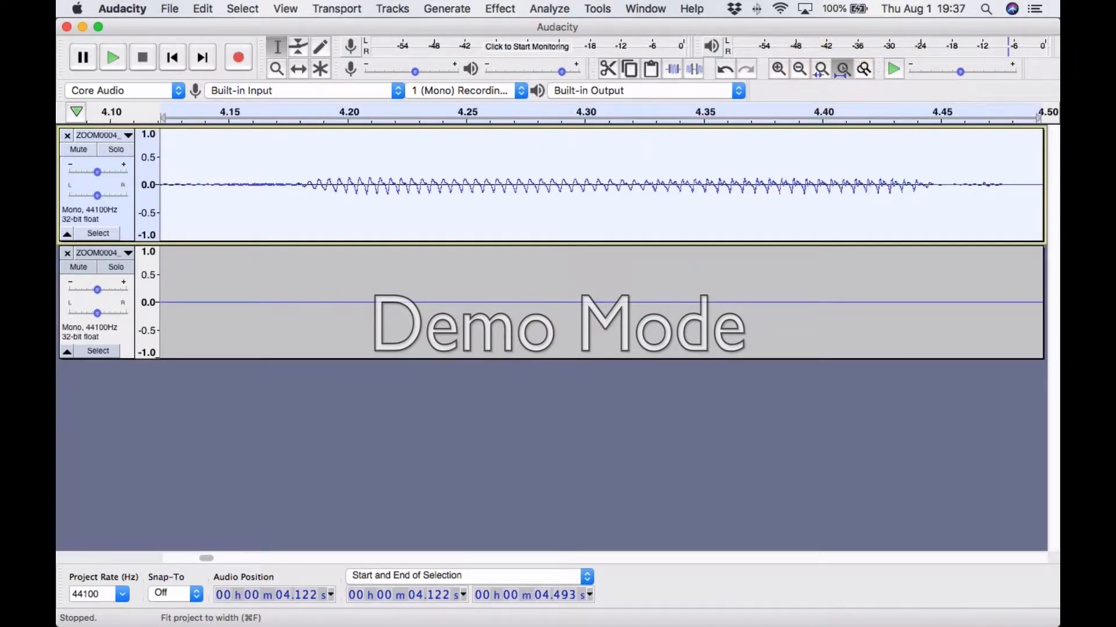
pyautogui.click(843, 69)
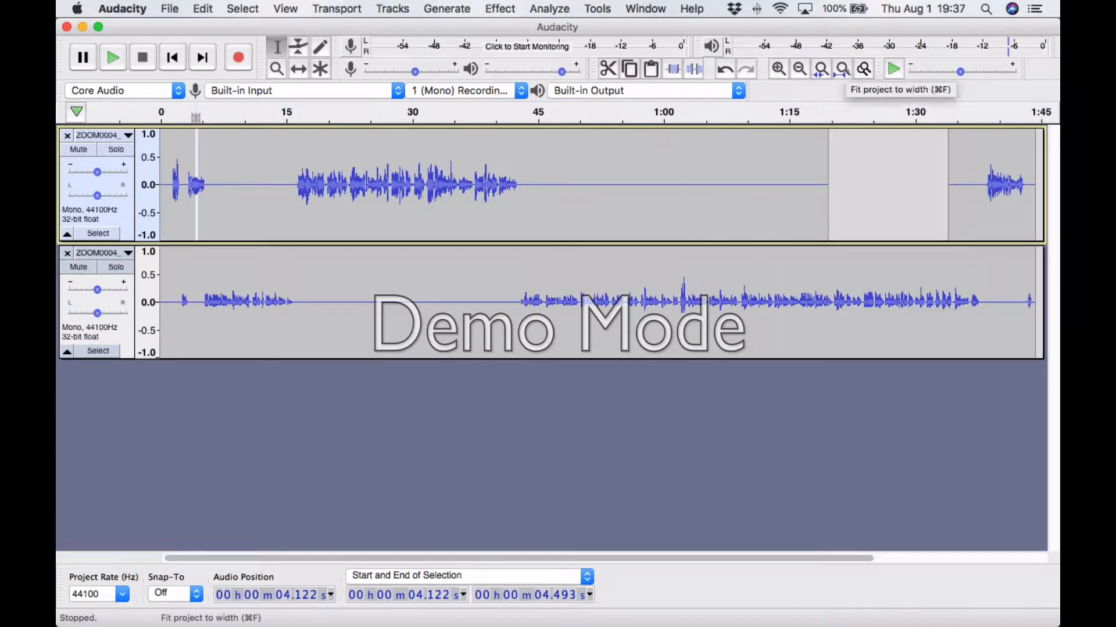
pyautogui.click(818, 71)
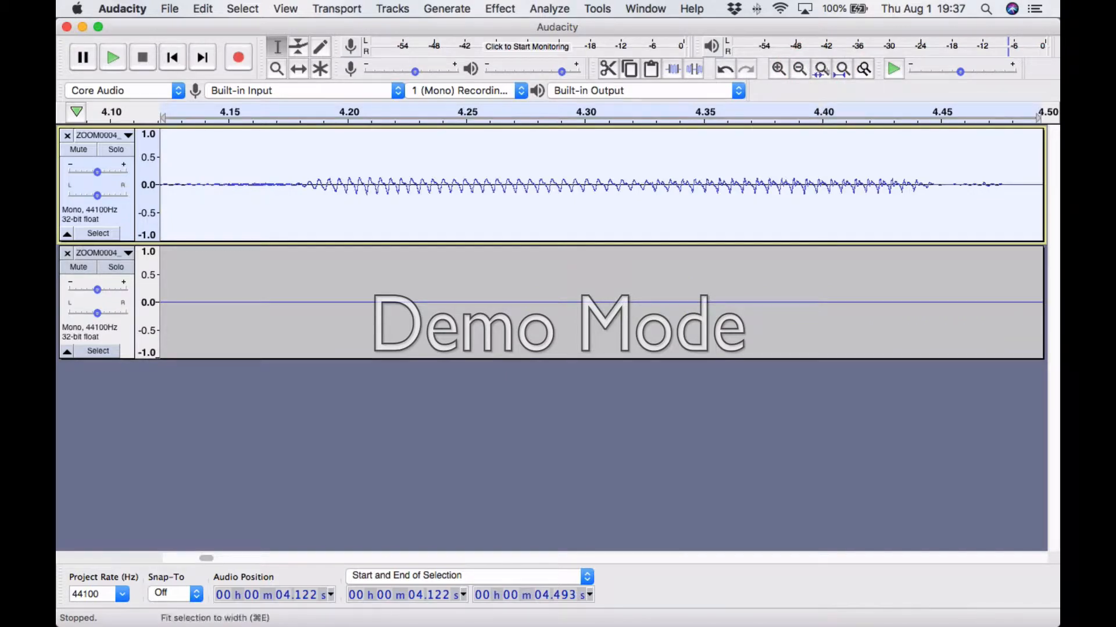
pyautogui.click(842, 69)
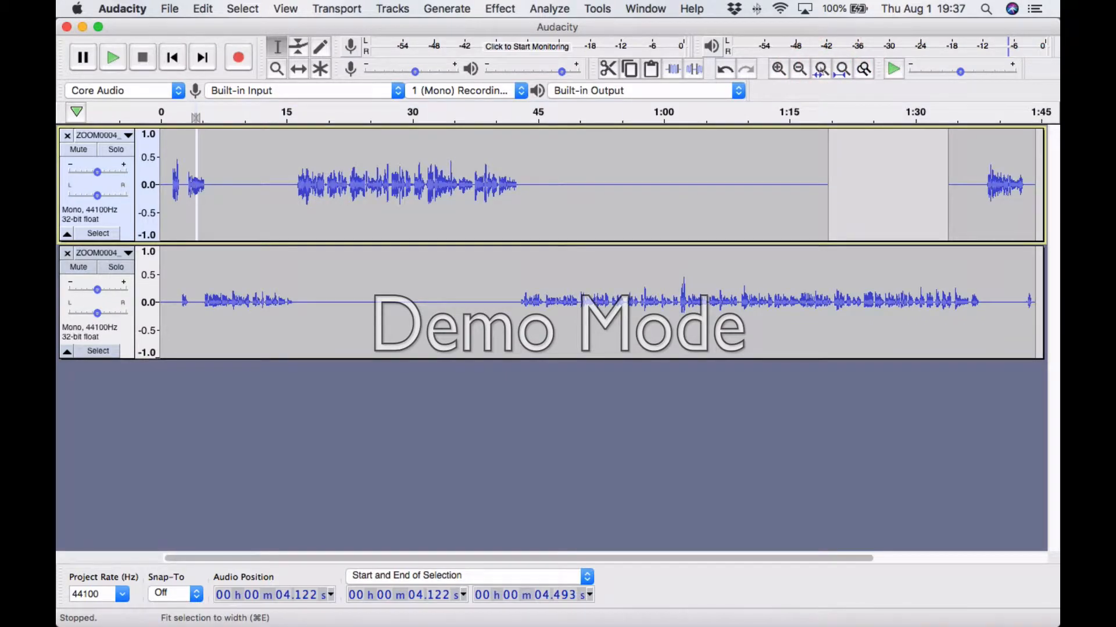
pyautogui.click(820, 70)
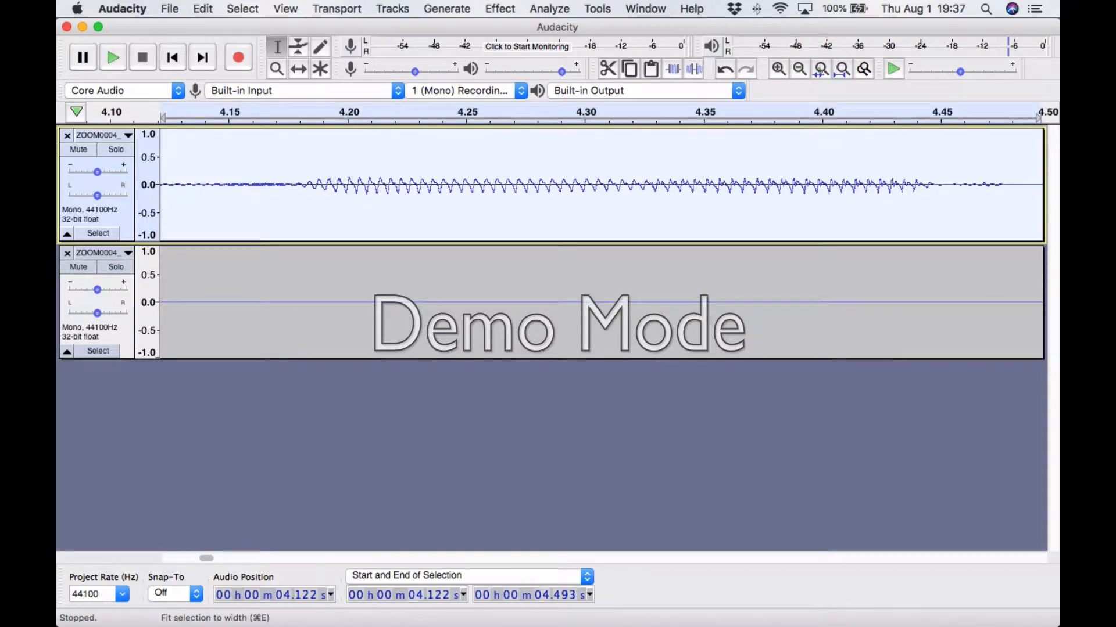
pyautogui.click(842, 69)
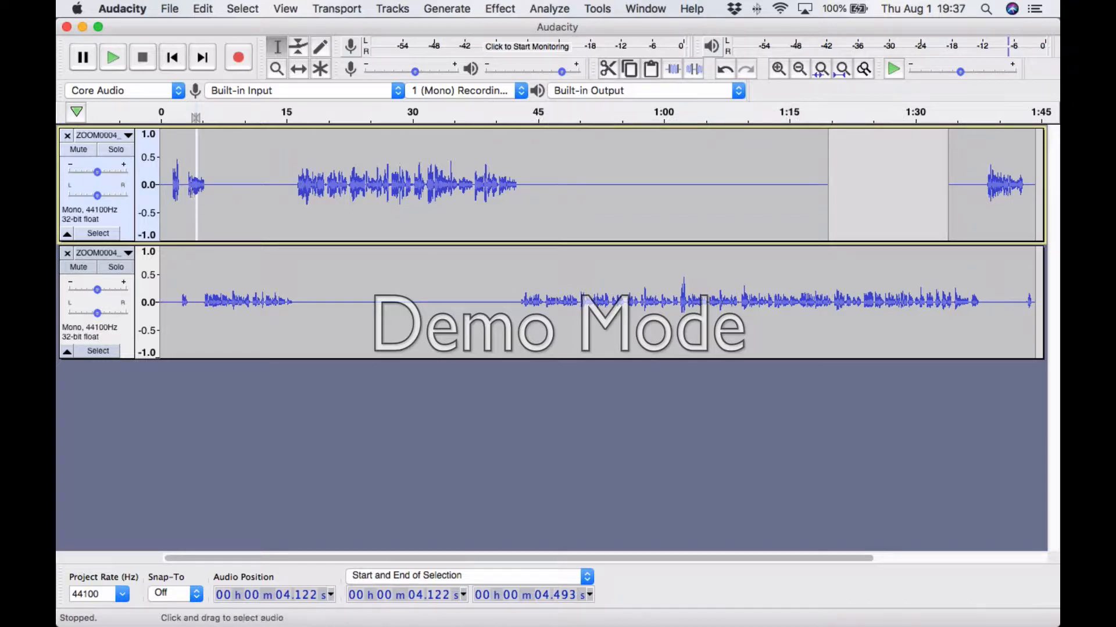
# - Split the upper track at about 3.18 s, and select the lower track from that split to about 4.31 s
pyautogui.click(187, 185)
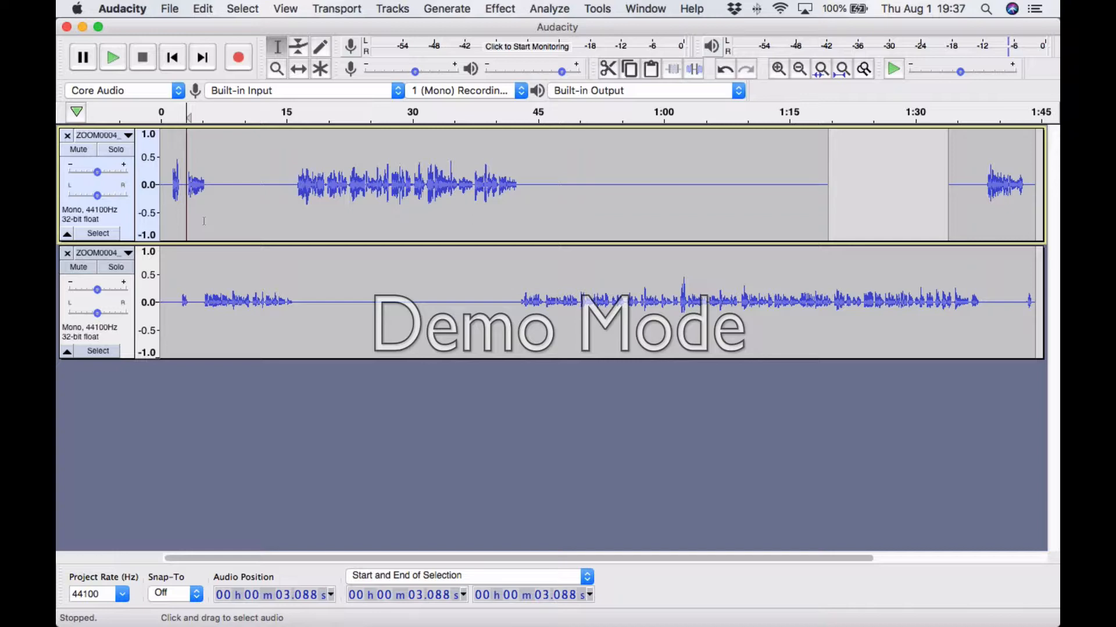
pyautogui.press('Right')
pyautogui.press('Right')
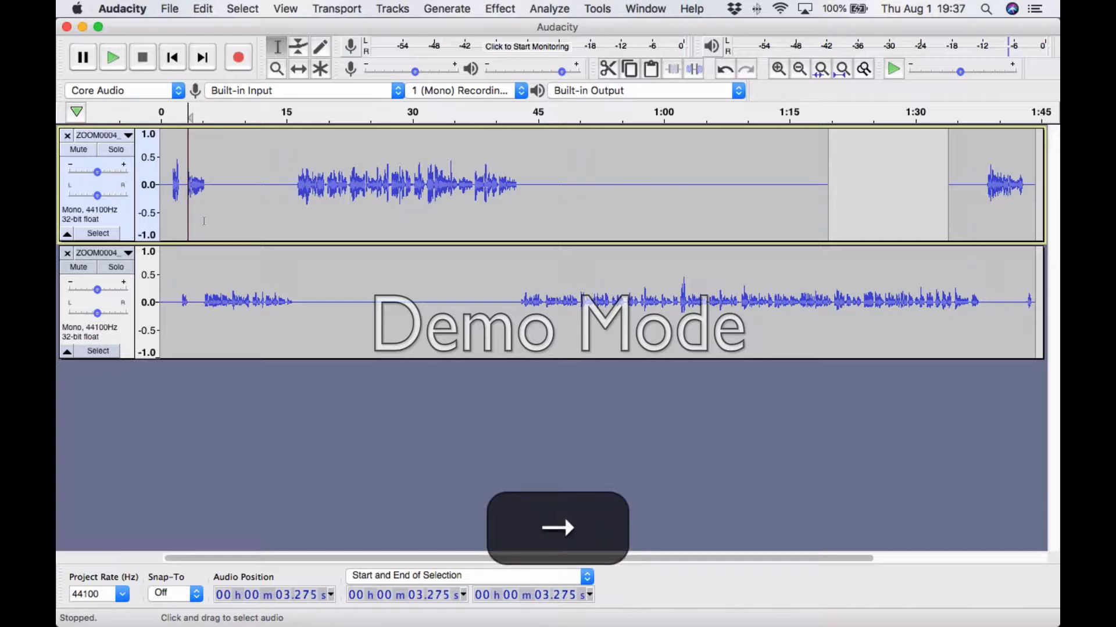
pyautogui.press('Left')
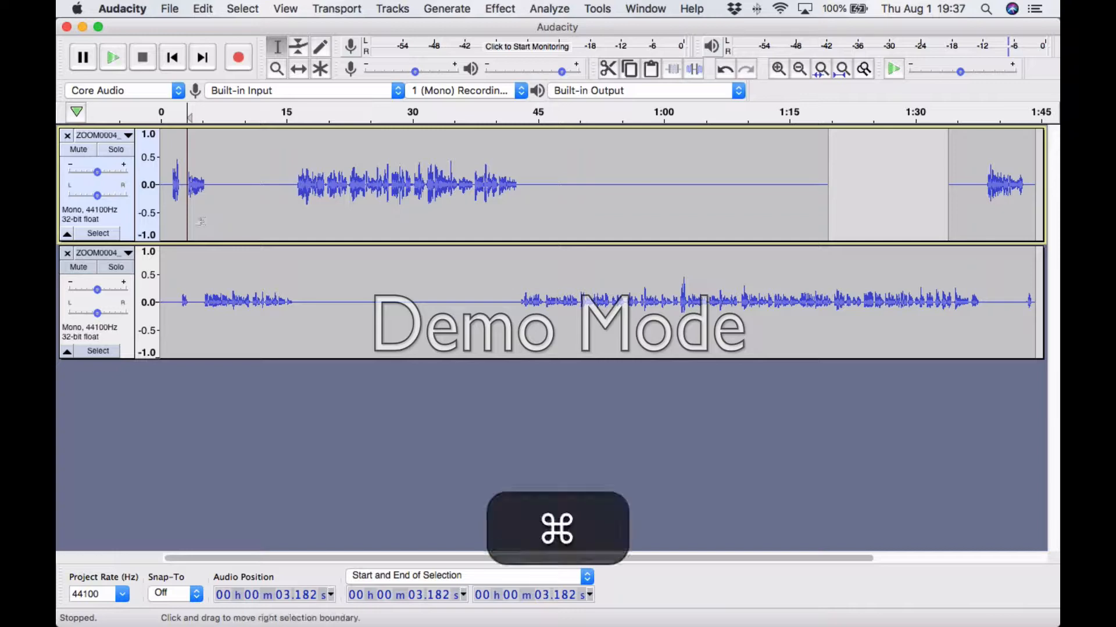
pyautogui.press('super+i')
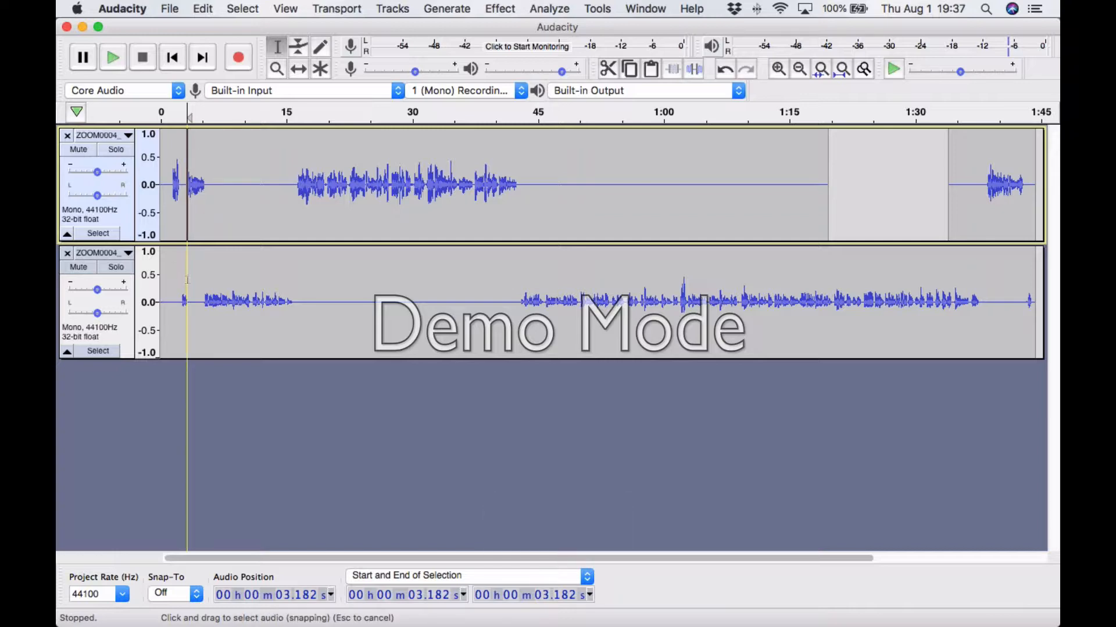
pyautogui.moveTo(186, 280)
pyautogui.mouseDown()
pyautogui.moveTo(208, 281)
pyautogui.moveTo(197, 282)
pyautogui.mouseUp()
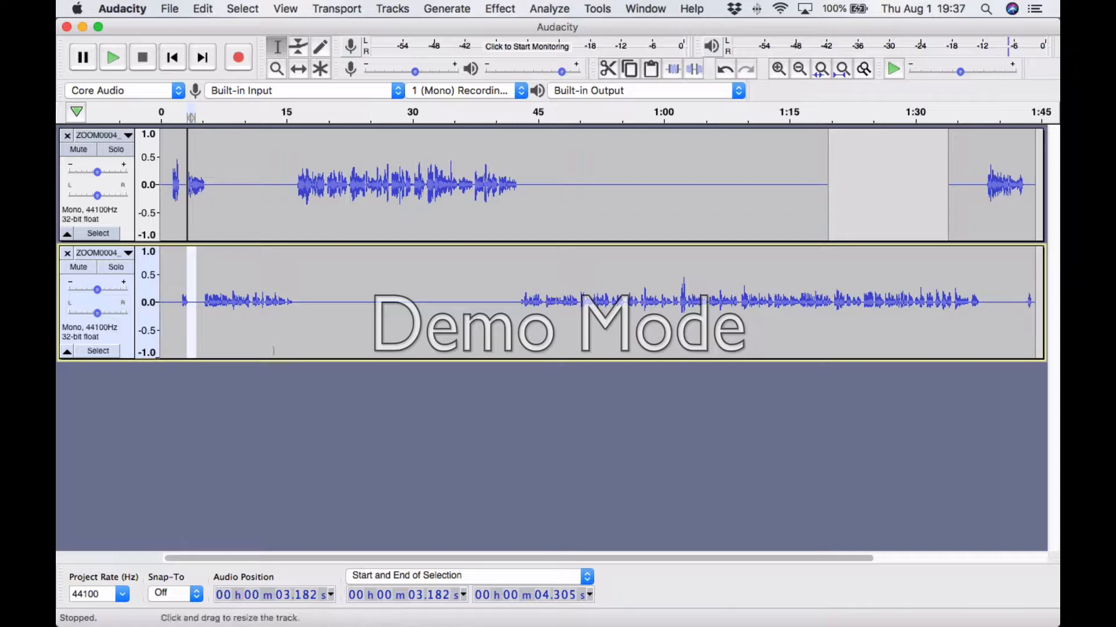
# - Split the upper track at about 22.46 s
pyautogui.click(349, 180)
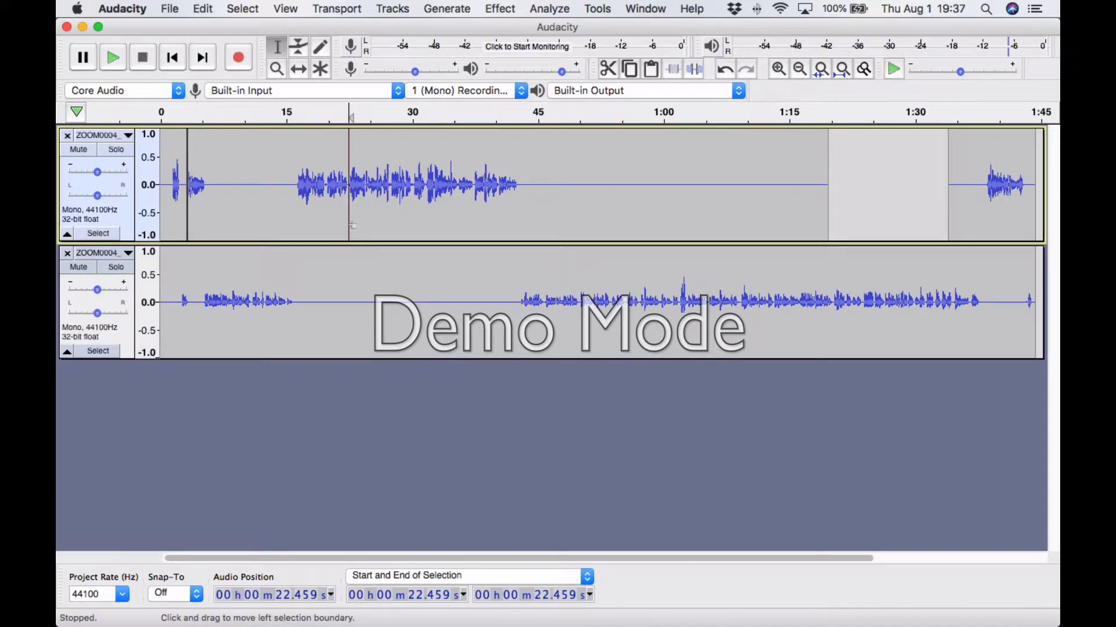
pyautogui.press('super+i')
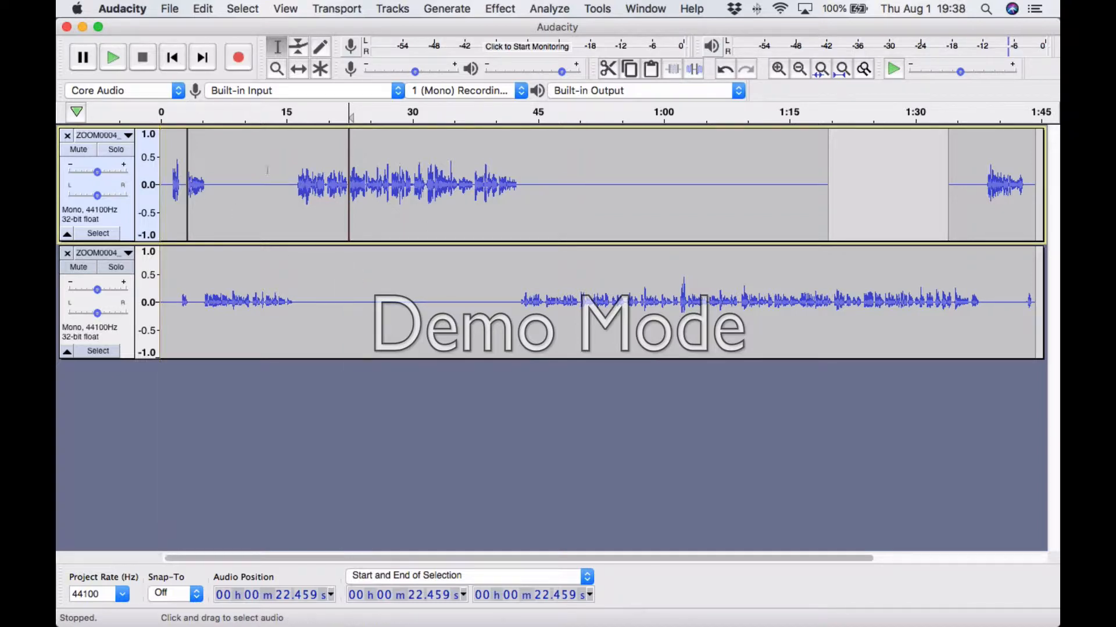
# - Delete about 1:16.7 to 1:19.6 from the upper track only, and undo the deletion
pyautogui.moveTo(803, 179); pyautogui.dragTo(827, 179)
pyautogui.press('BackSpace')
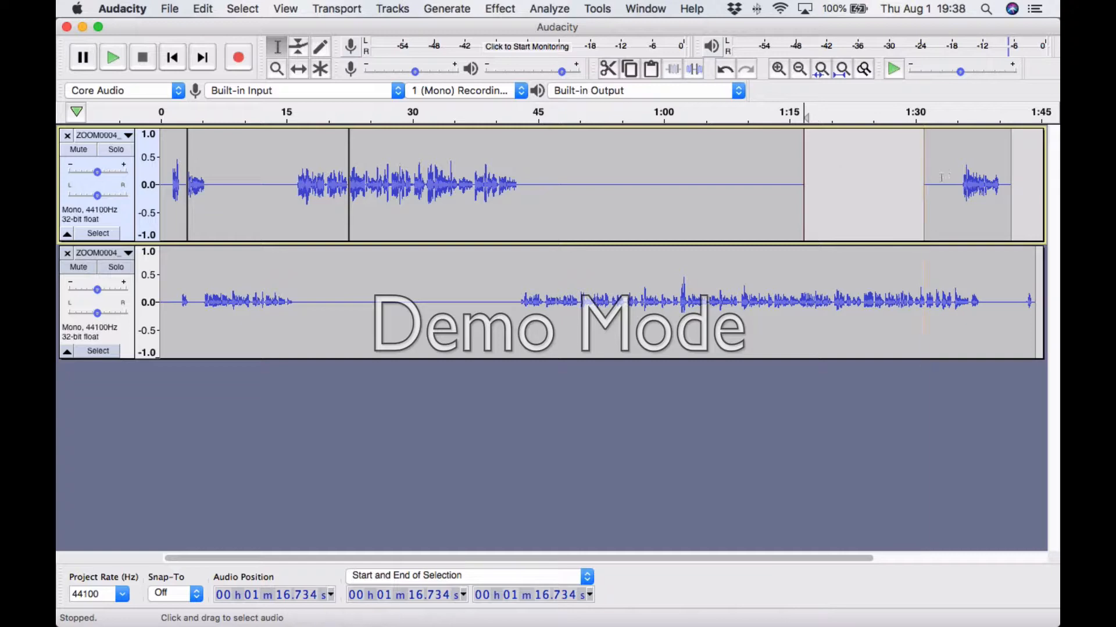
pyautogui.press('cmd+z')
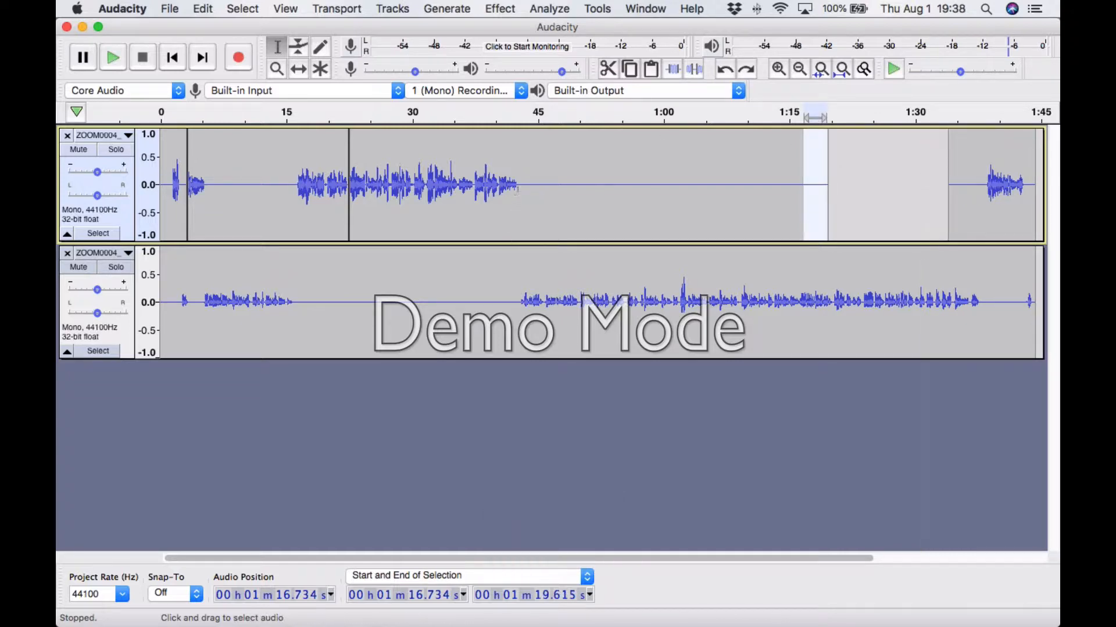
# - Delete about 42.39 to 42.95 s from both tracks together, and undo the deletion
pyautogui.moveTo(520, 184); pyautogui.dragTo(515, 335)
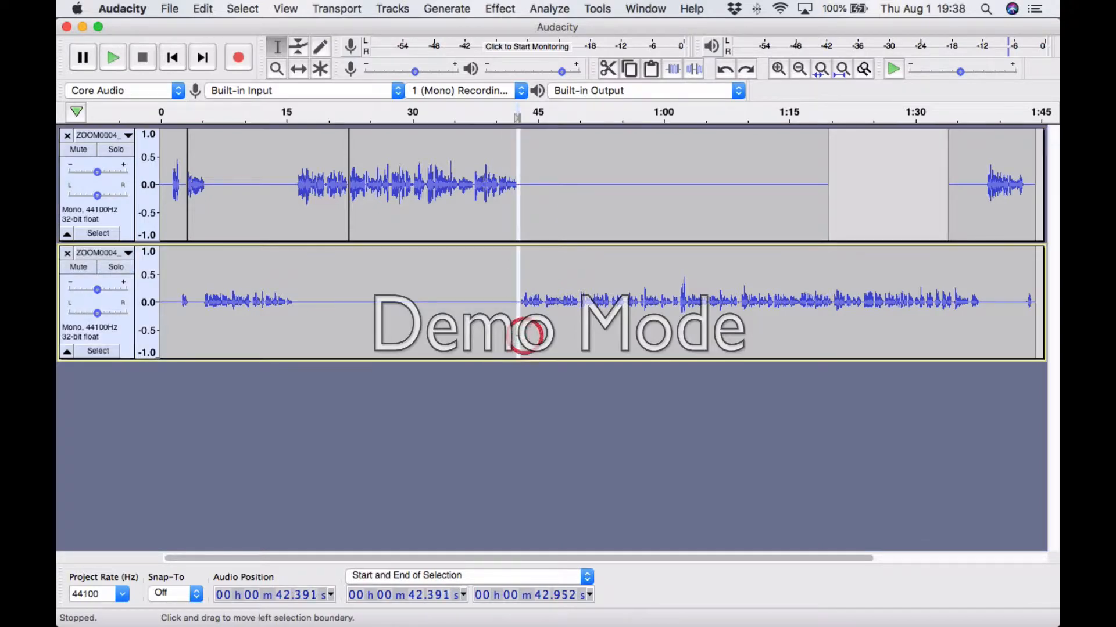
pyautogui.press('BackSpace')
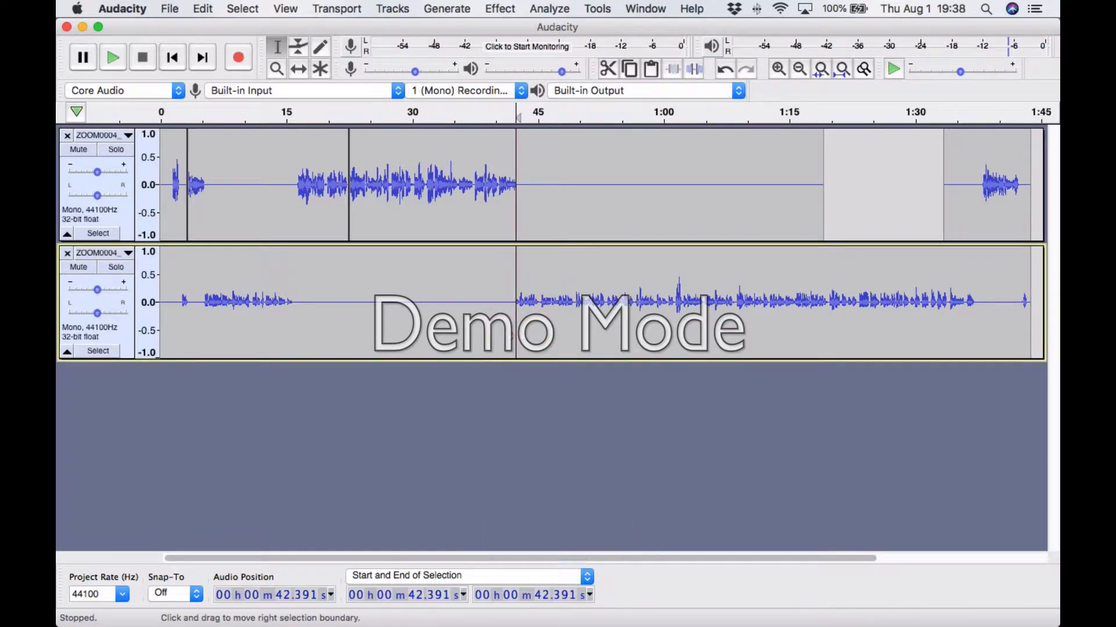
pyautogui.press('super+z')
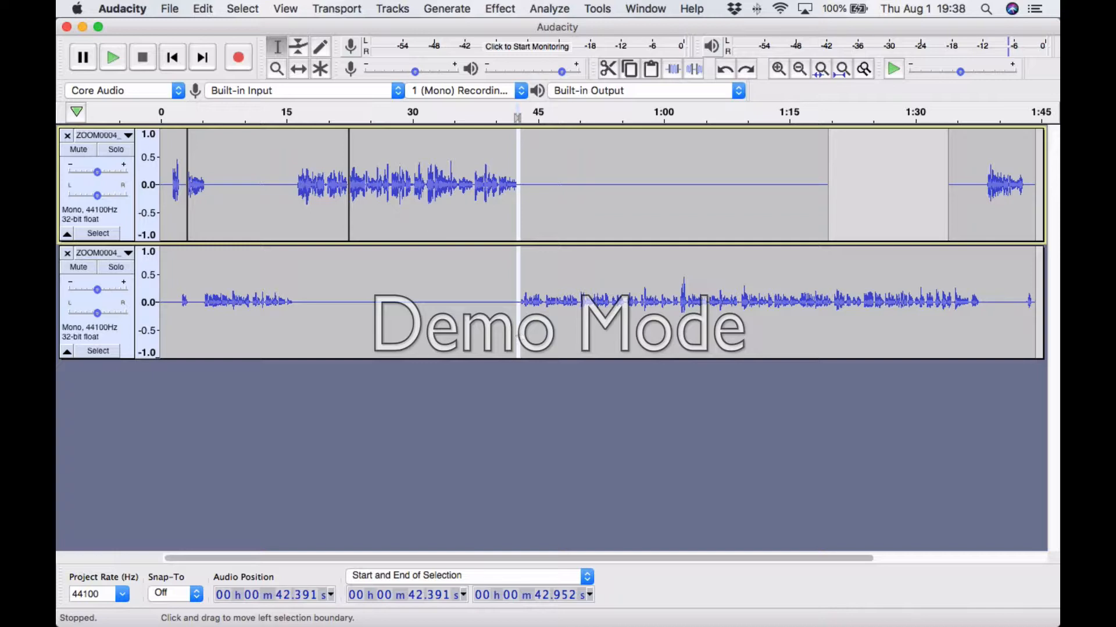
# - Select about 42.58 to 43.23 s in the upper track and extend the selection to the lower track
pyautogui.press('shift')
pyautogui.click(534, 220)
pyautogui.moveTo(517, 217); pyautogui.dragTo(522, 217)
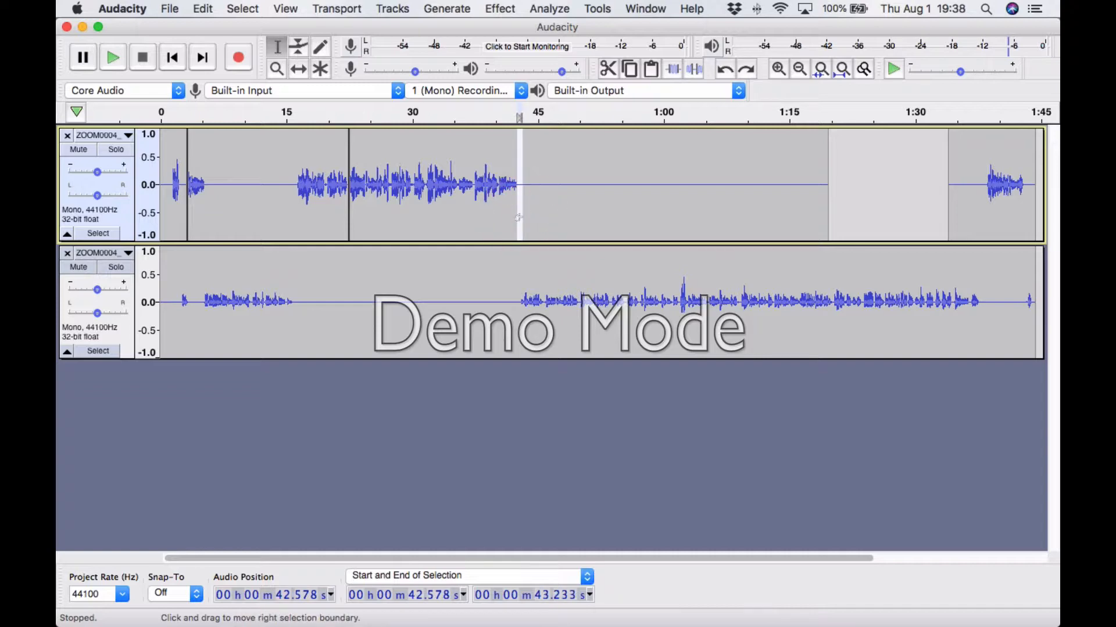
pyautogui.press('shift')
pyautogui.hotkey('shift', 'Down')
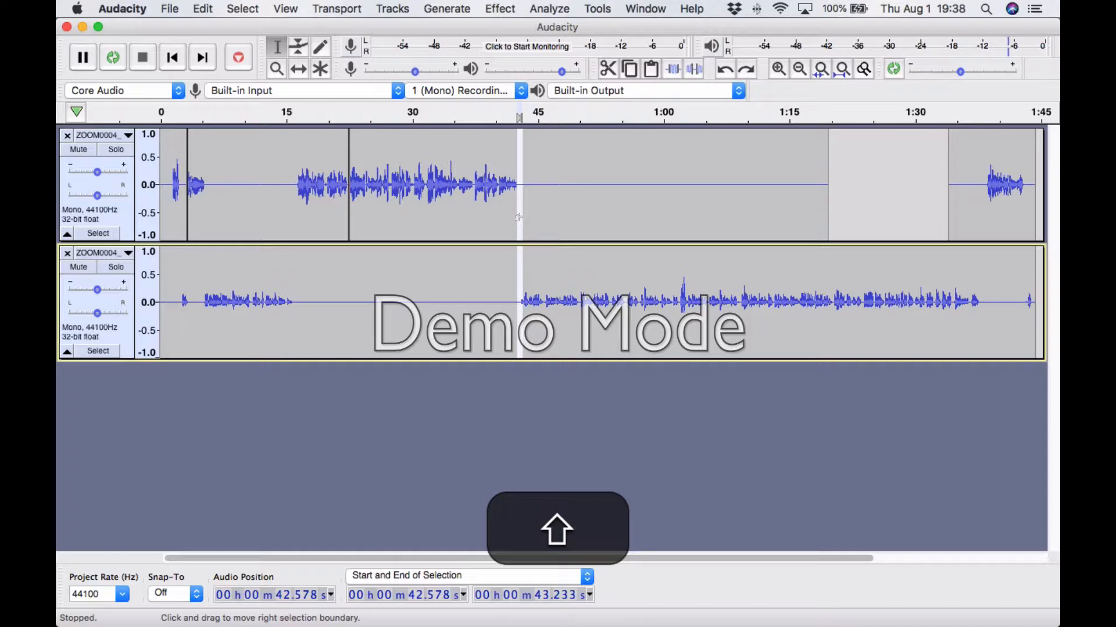
pyautogui.hotkey('shift', 'Down')
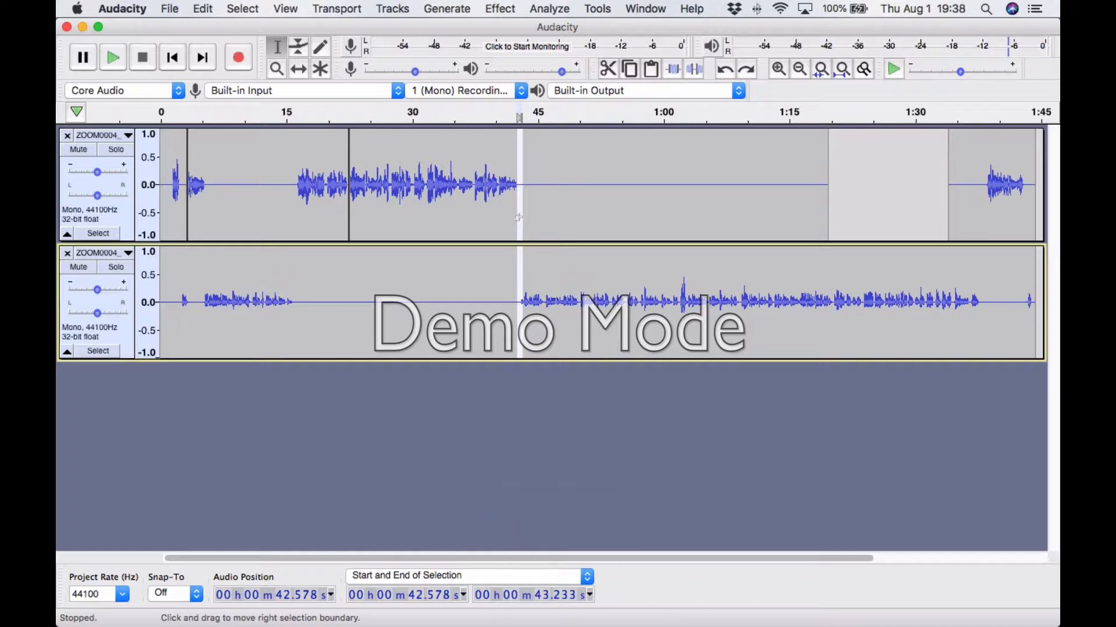
# - Silence about 3.93 to 6.55 s of the upper track and undo it, then repeat the silencing and undo it again
pyautogui.click(466, 218)
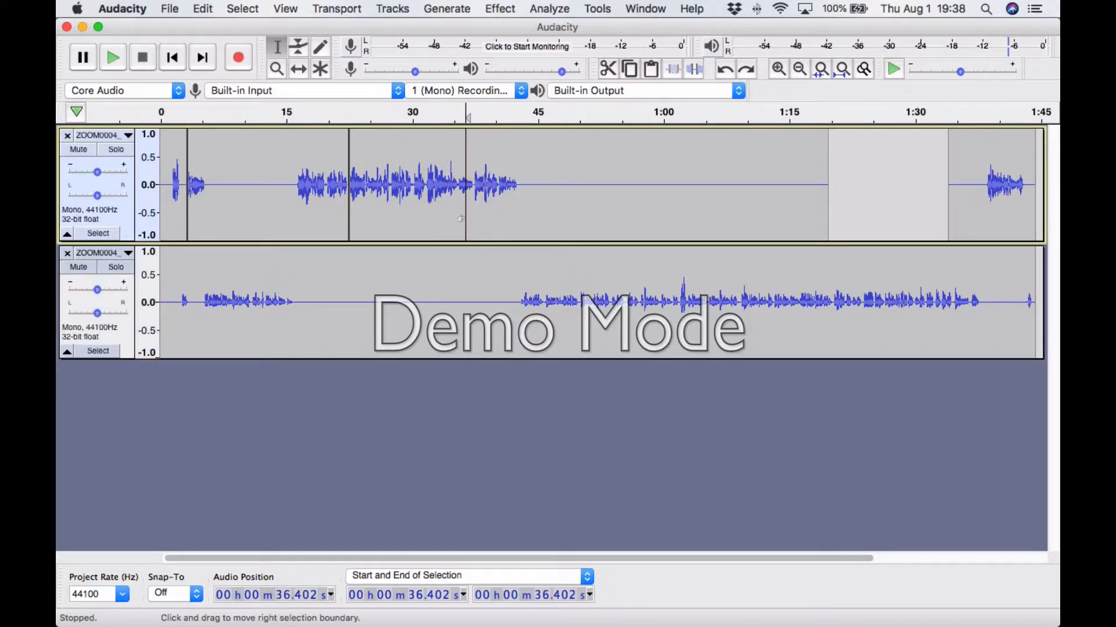
pyautogui.click(566, 186)
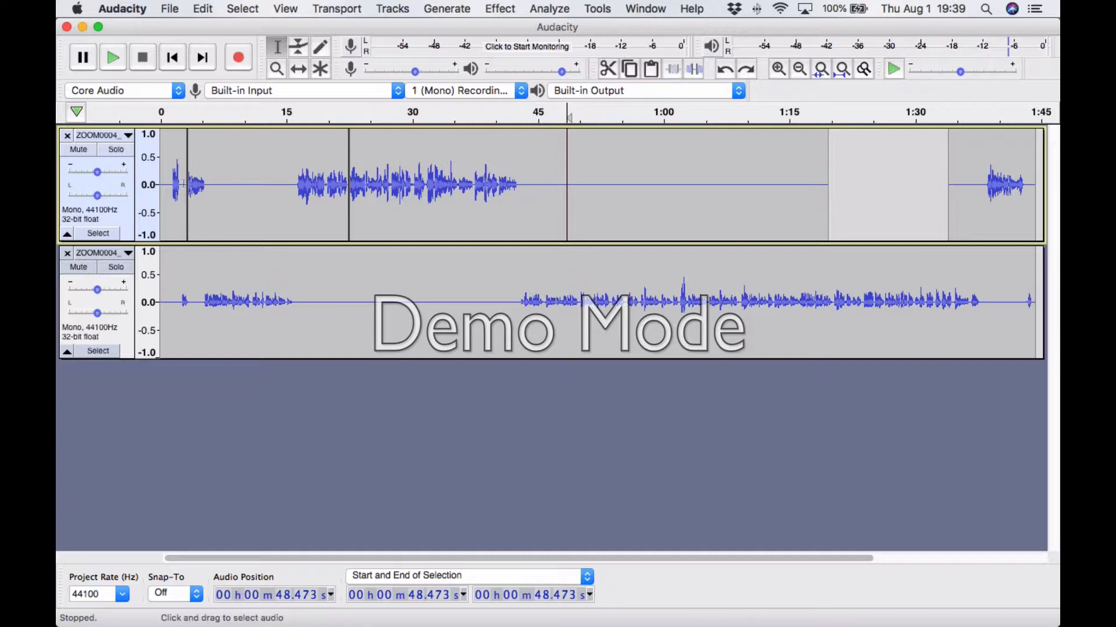
pyautogui.moveTo(215, 186); pyautogui.dragTo(195, 190)
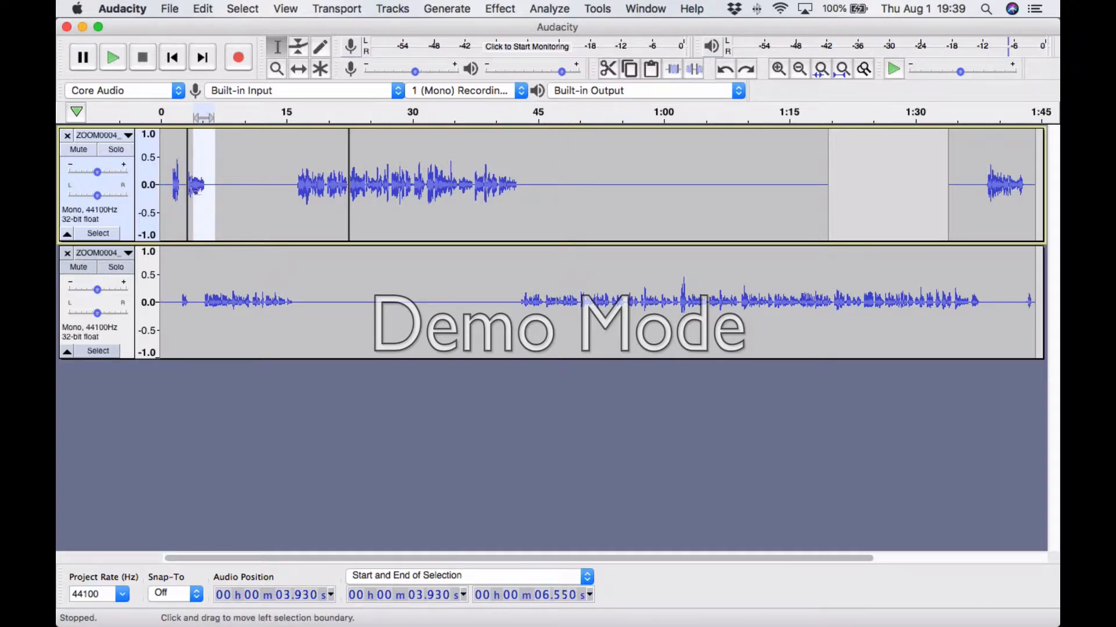
pyautogui.press('super')
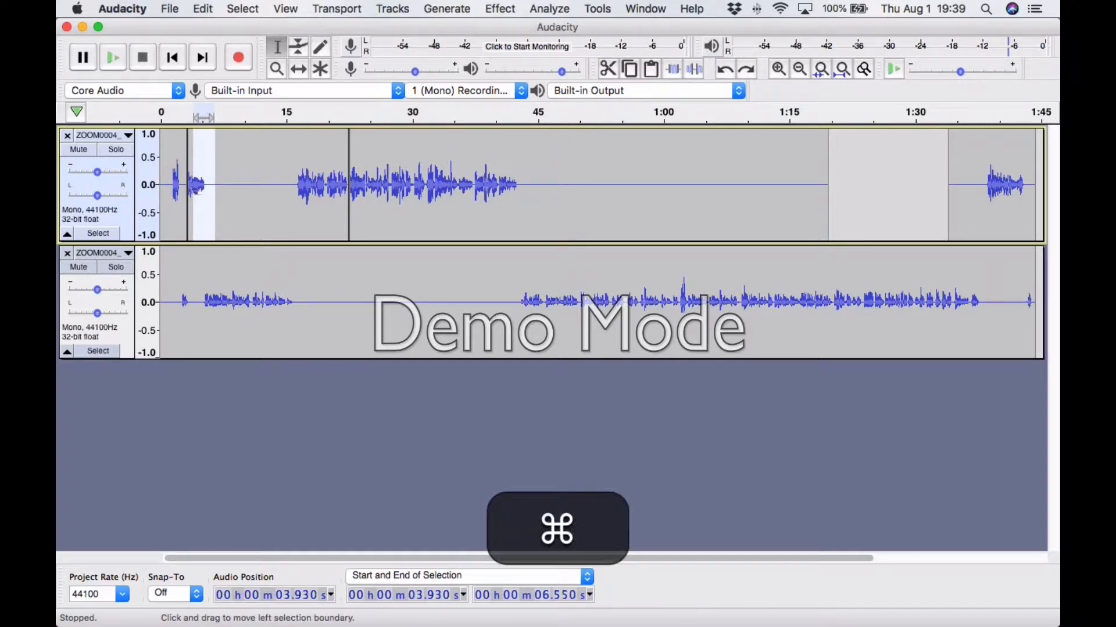
pyautogui.press('super+l')
pyautogui.press('super+z')
pyautogui.press('super+l')
pyautogui.press('super+z')
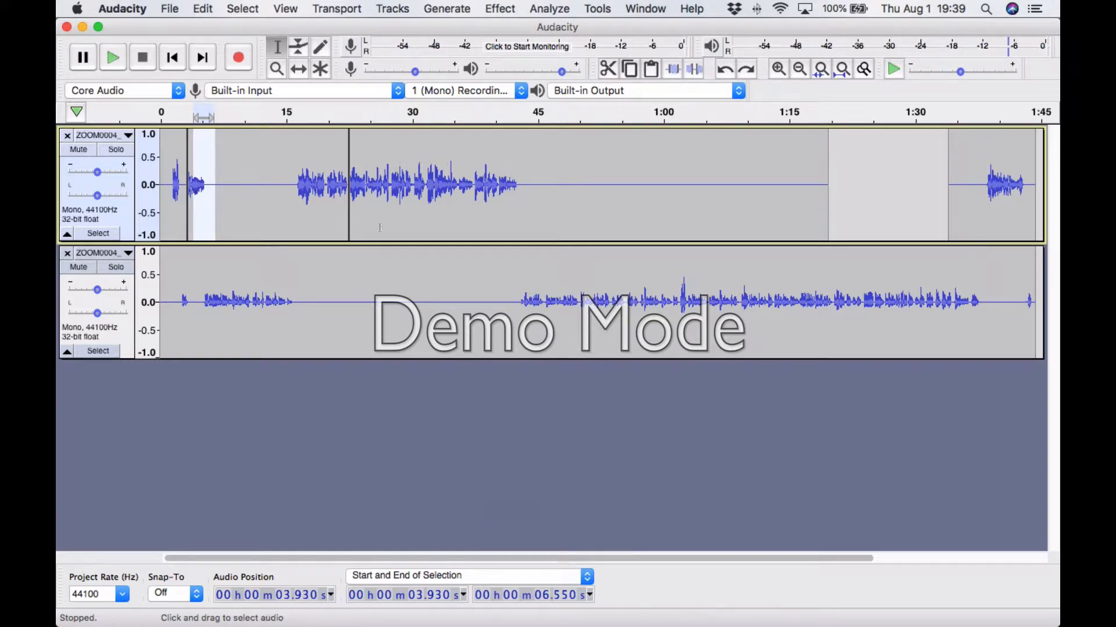
# - Merge the upper track's clips at the split near 22.46 s, and try shifting the merged clip about 8 s later and back
pyautogui.click(348, 219)
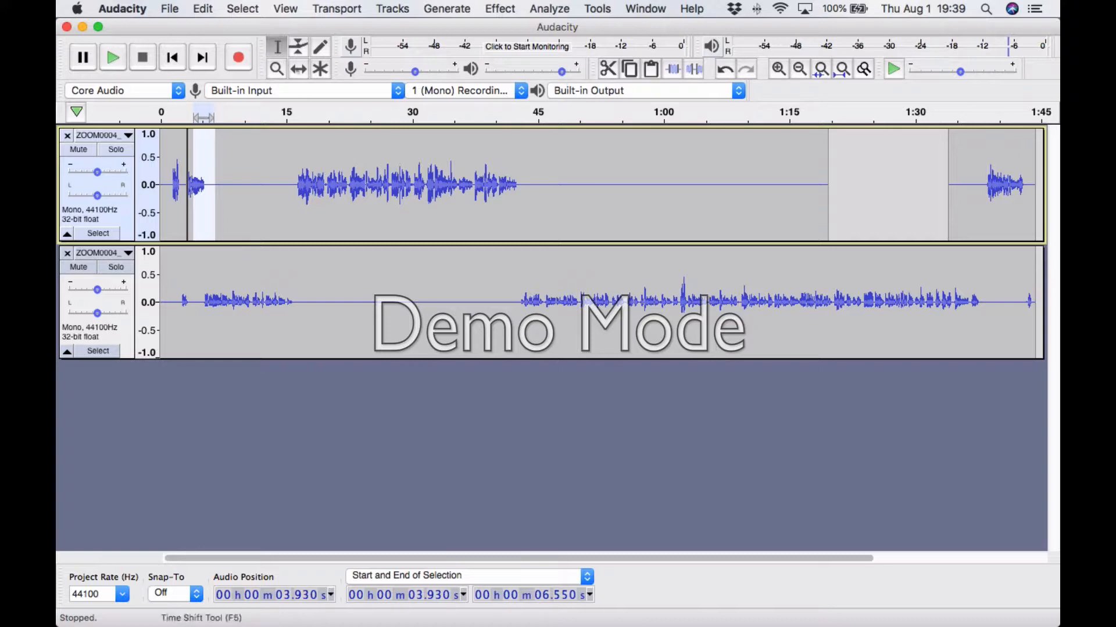
pyautogui.click(299, 69)
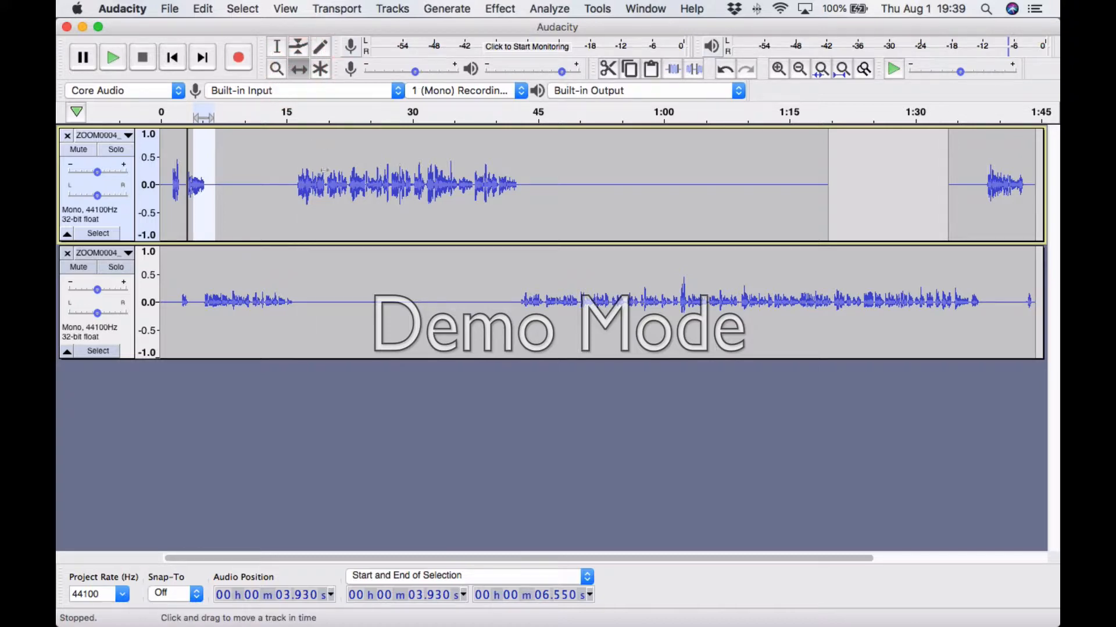
pyautogui.moveTo(321, 175); pyautogui.dragTo(376, 185)
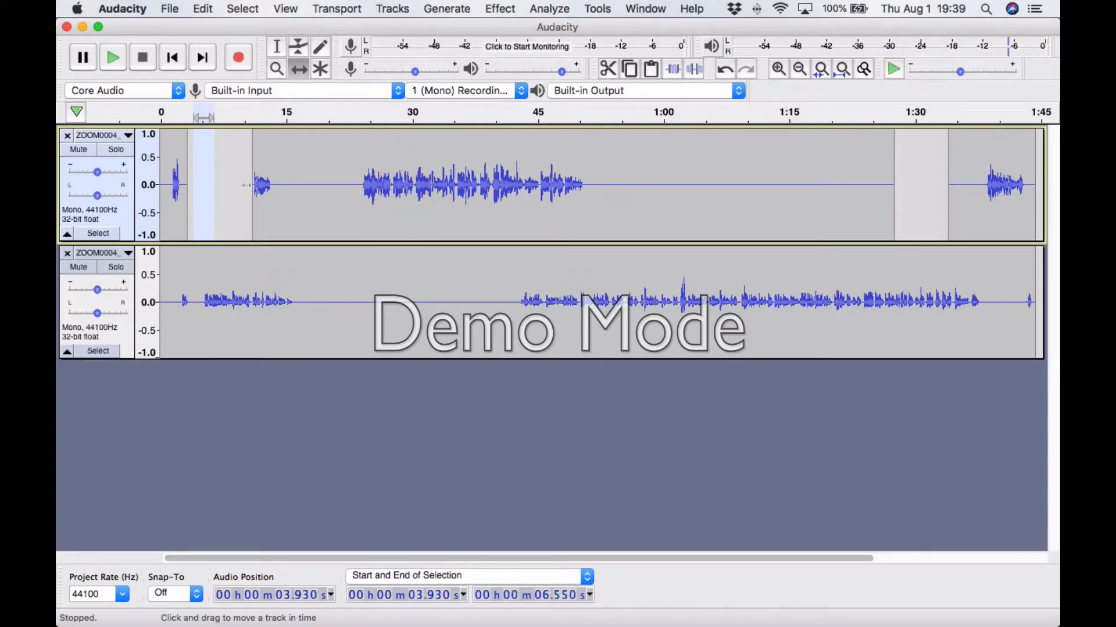
pyautogui.press('Escape')
pyautogui.moveTo(363, 186); pyautogui.dragTo(288, 189)
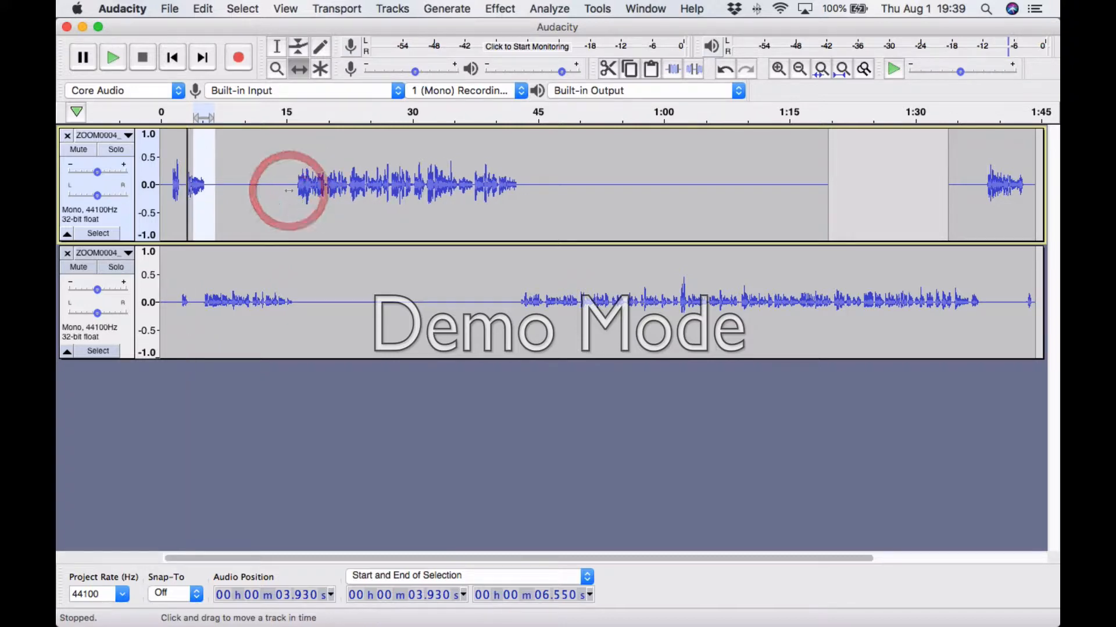
# - Merge the upper track's clips at the split near 3 s and shift the merged clip later until it meets the last clip
pyautogui.click(277, 46)
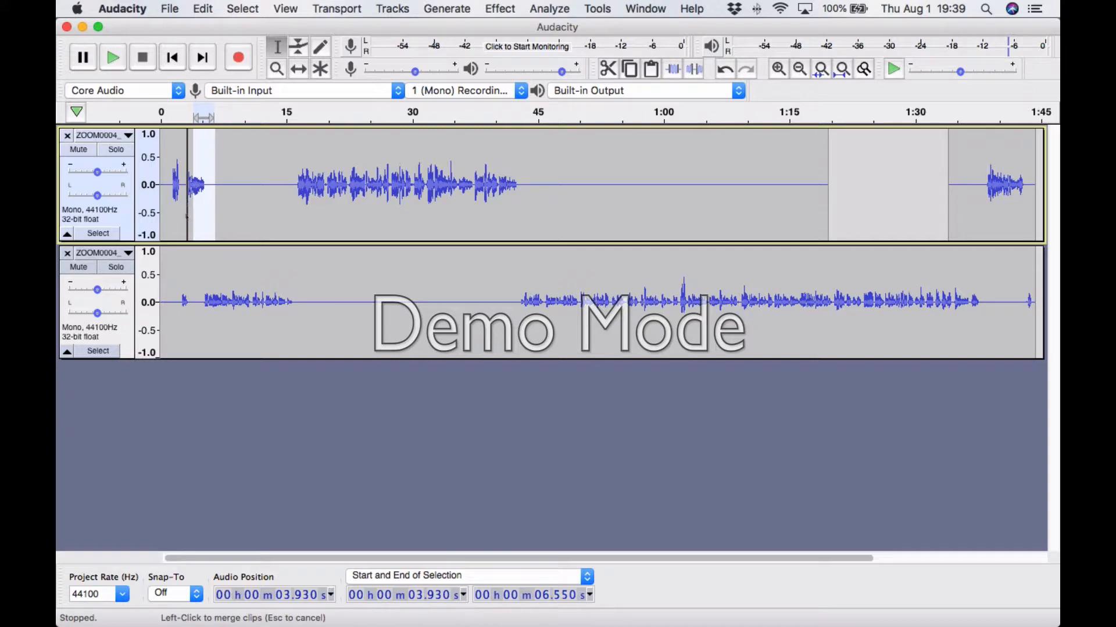
pyautogui.click(187, 220)
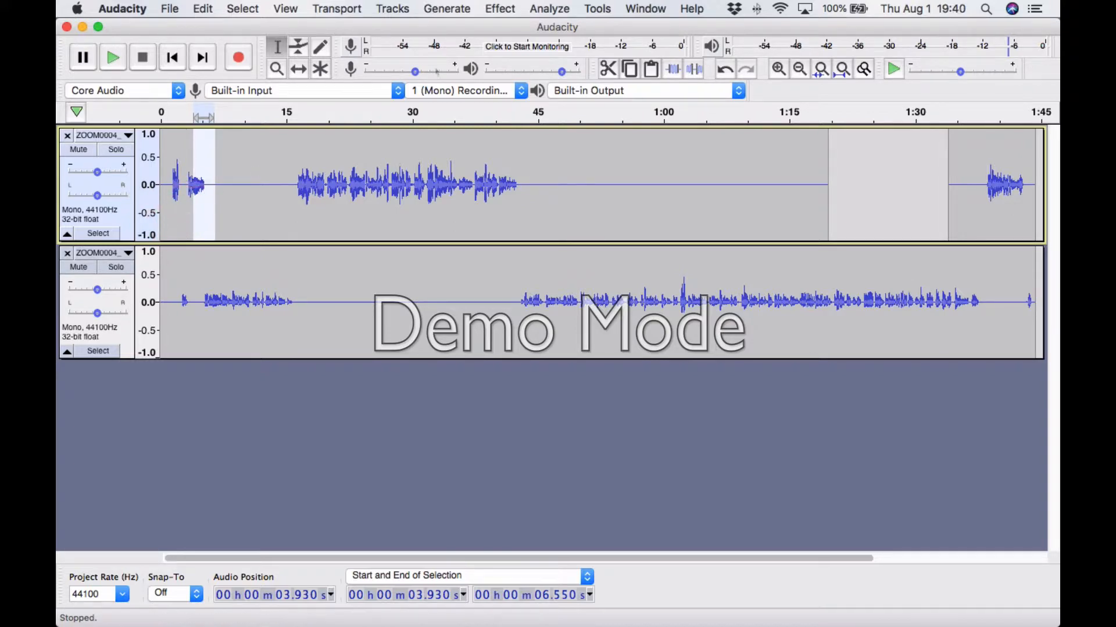
pyautogui.click(300, 69)
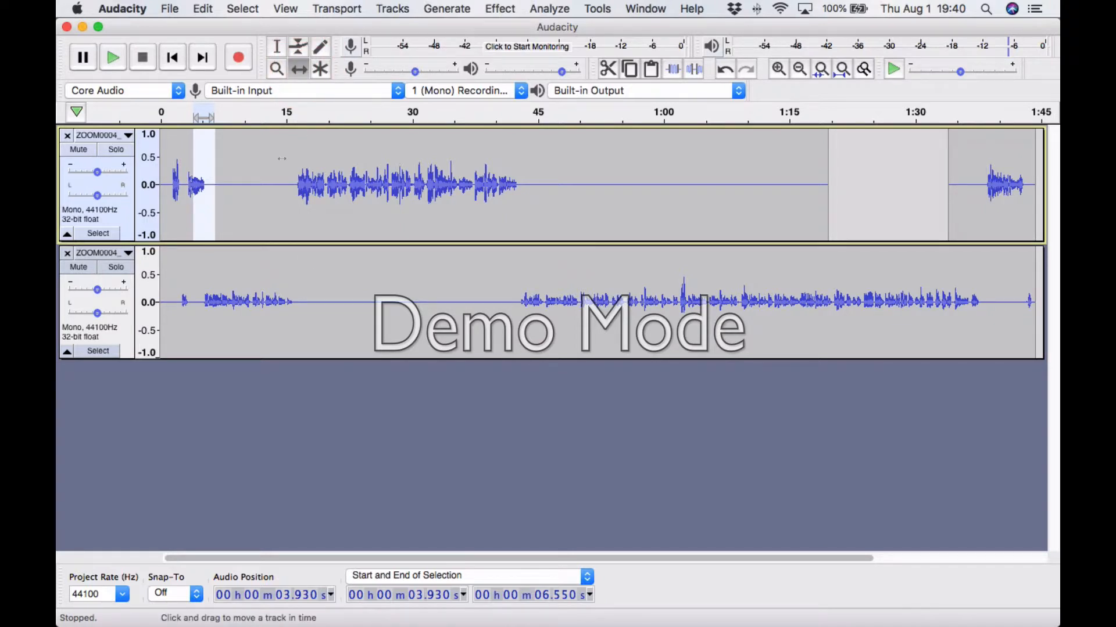
pyautogui.moveTo(273, 160)
pyautogui.mouseDown()
pyautogui.moveTo(385, 155)
pyautogui.moveTo(283, 163)
pyautogui.mouseUp()
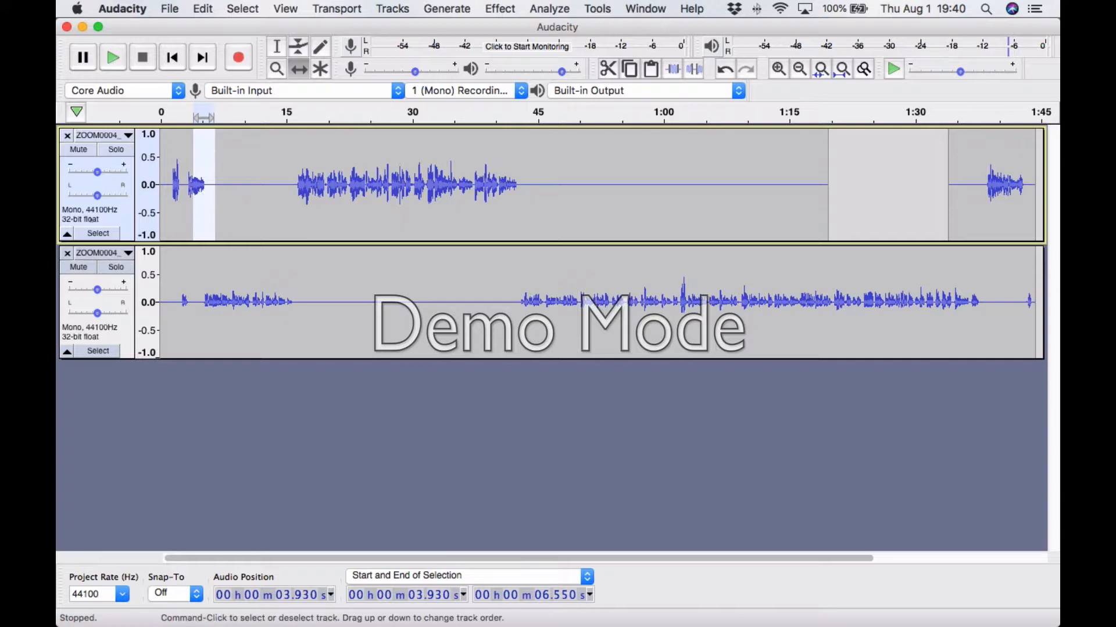
pyautogui.moveTo(346, 176); pyautogui.dragTo(467, 185)
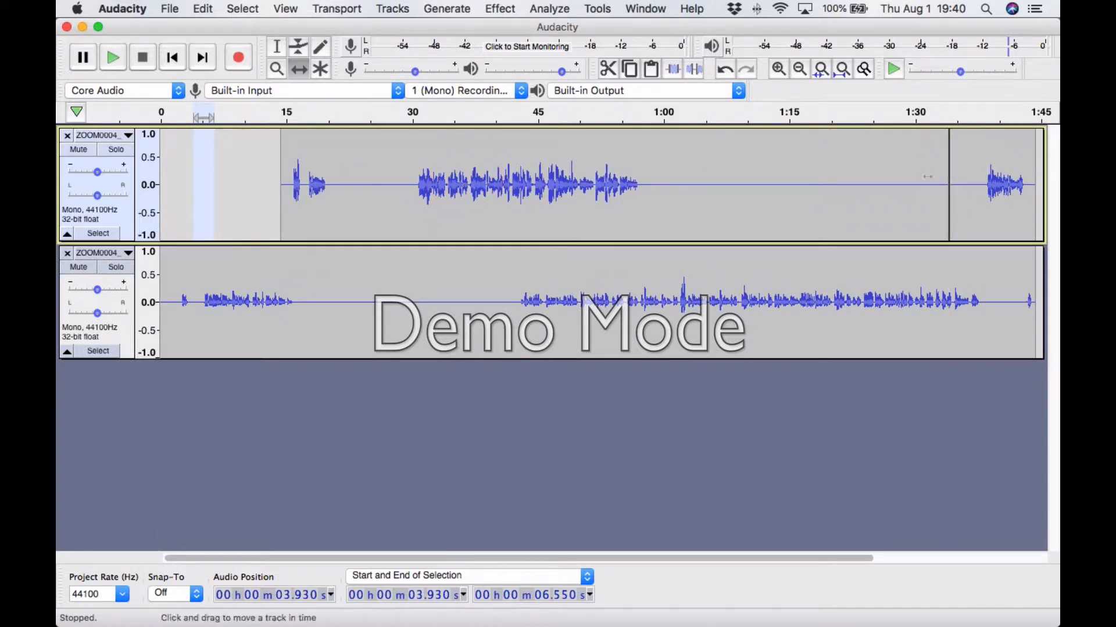
# - Merge the upper track's two adjoining clips at about 1:34 and shift the whole clip back to the start of the timeline
pyautogui.click(278, 48)
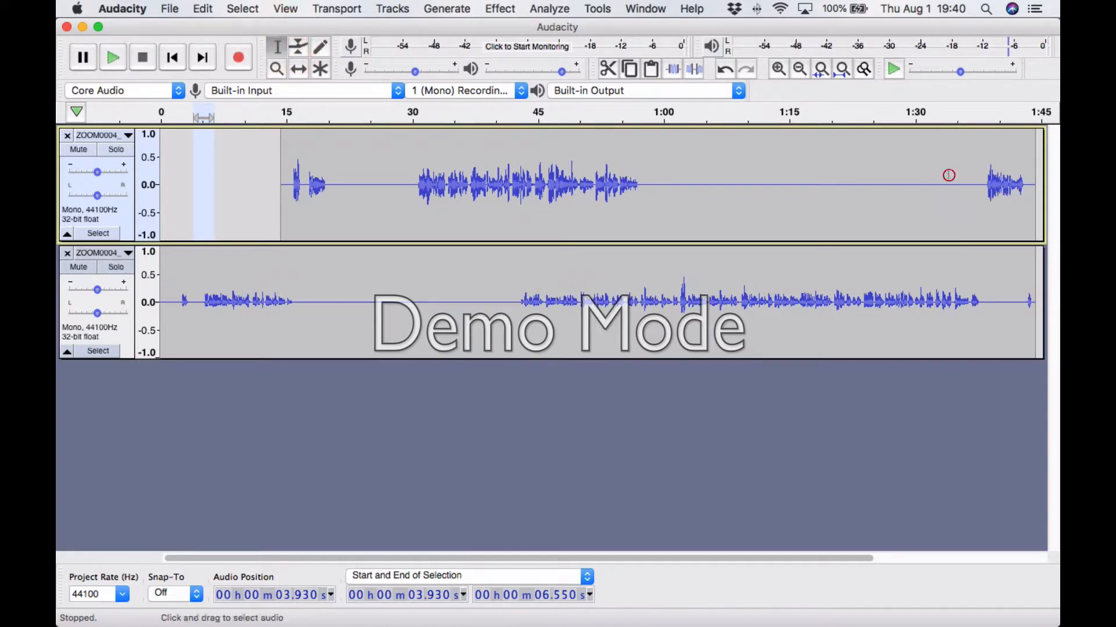
pyautogui.click(884, 209)
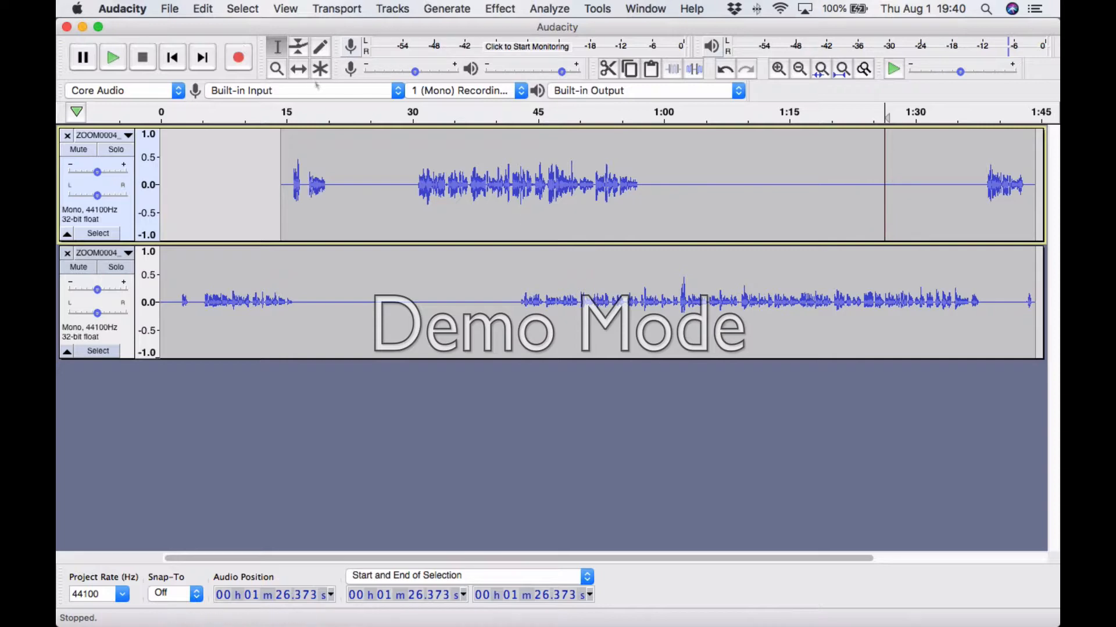
pyautogui.click(298, 68)
pyautogui.moveTo(389, 195); pyautogui.dragTo(266, 195)
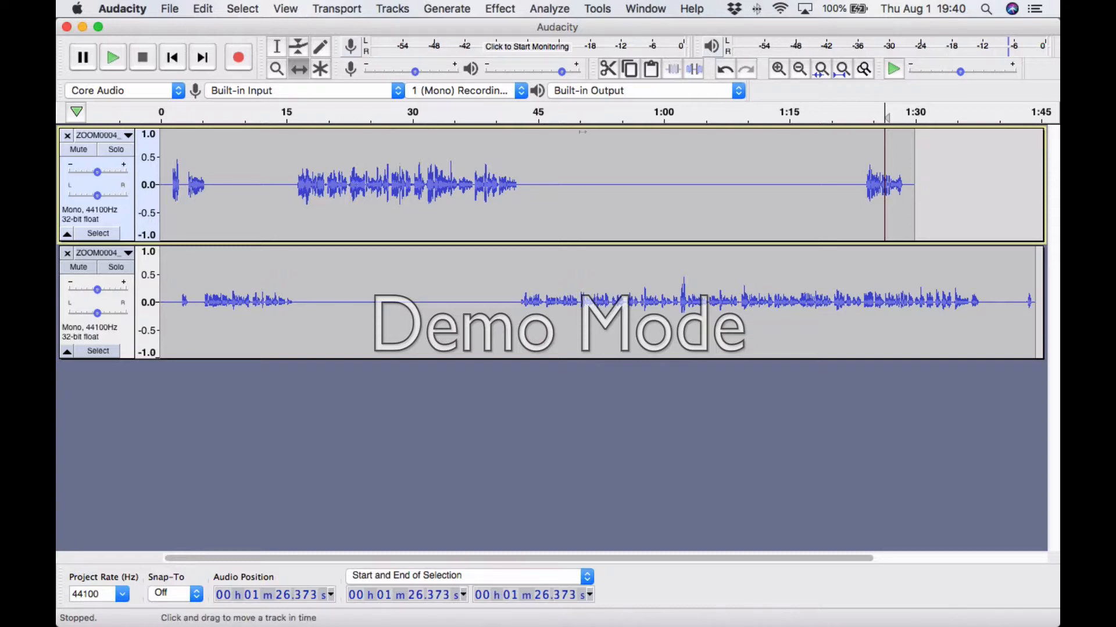
pyautogui.click(544, 8)
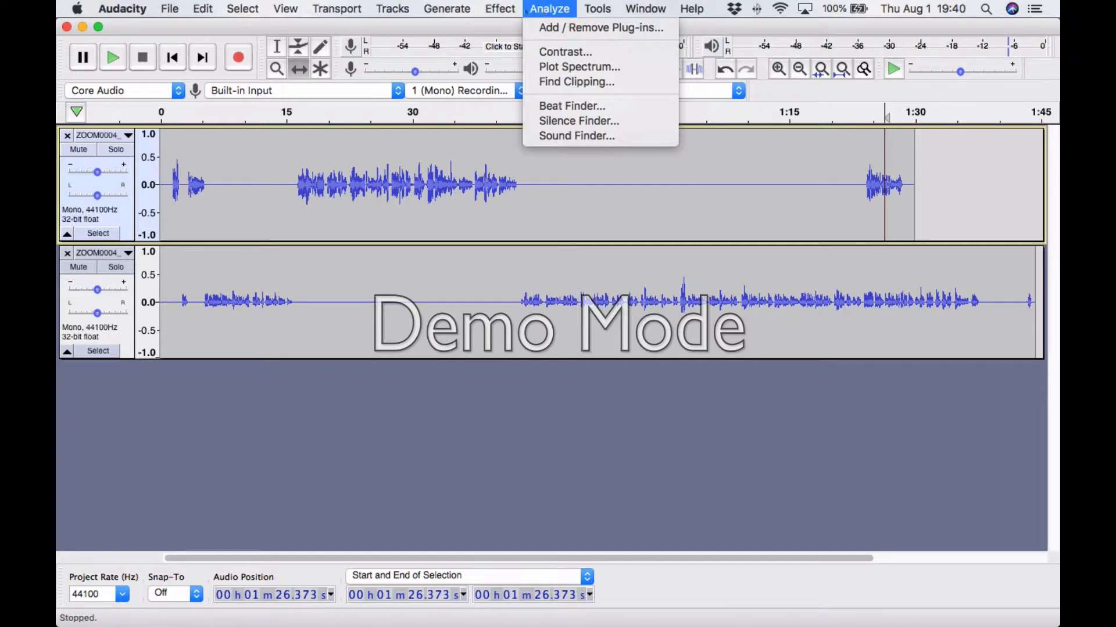
pyautogui.moveTo(500, 10)
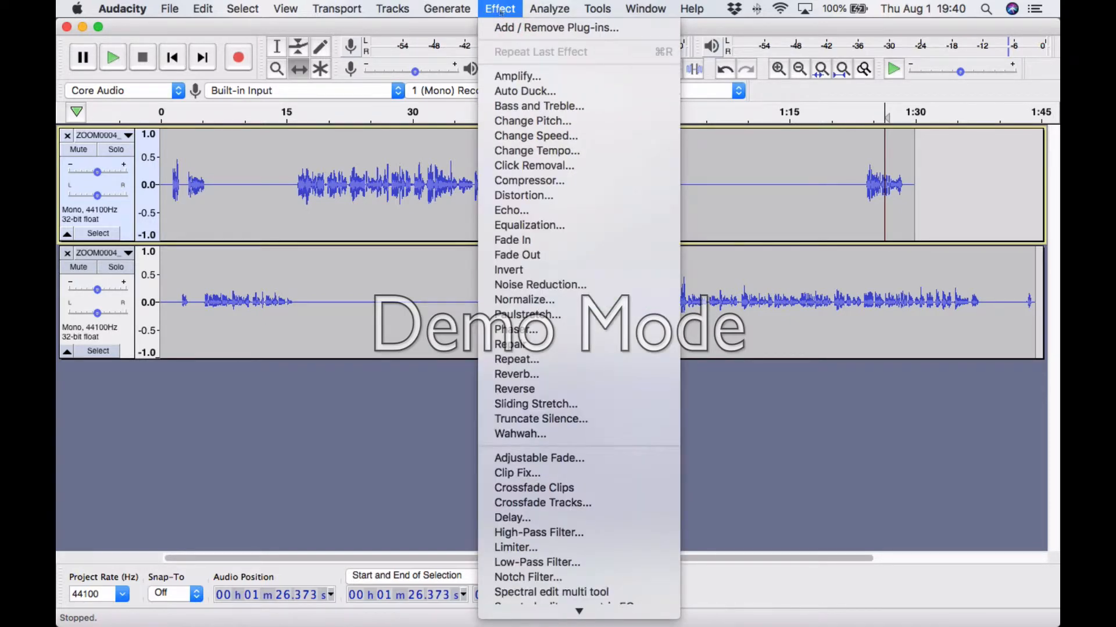
pyautogui.click(514, 78)
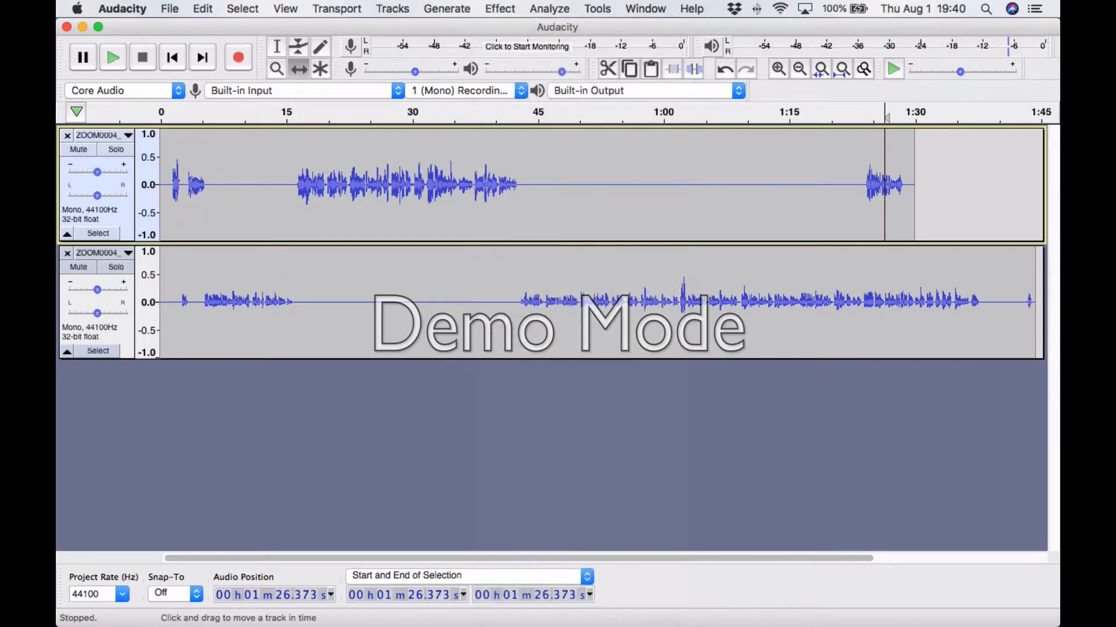
# - Select the loud peak at about 1:01.86 to 1:02.89 in the lower track and zoom to it with some surrounding audio
pyautogui.click(277, 47)
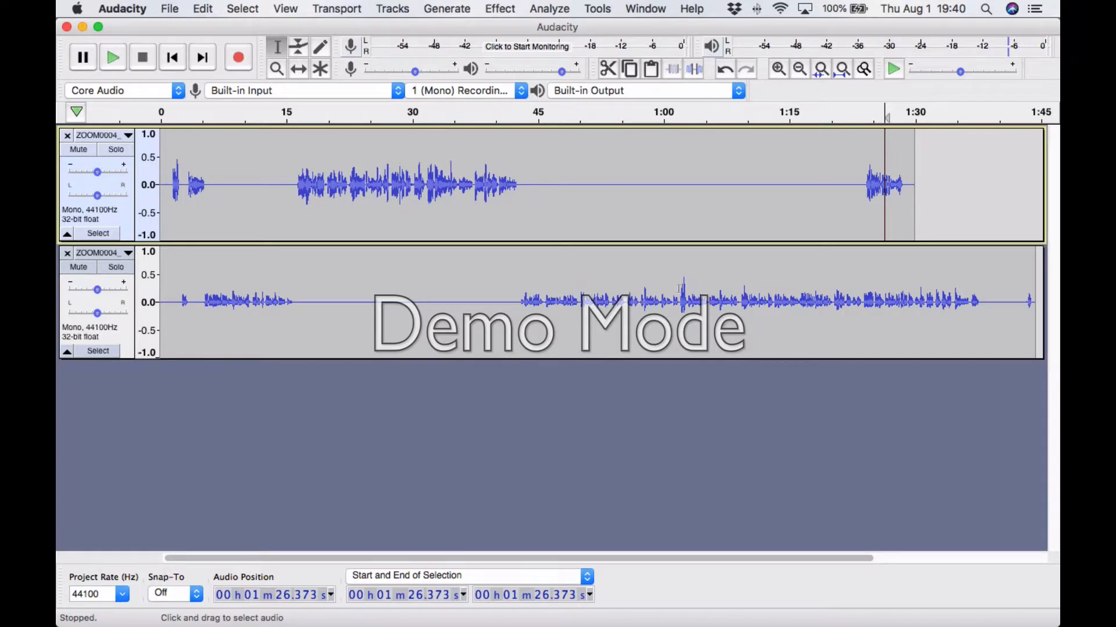
pyautogui.moveTo(680, 288); pyautogui.dragTo(688, 290)
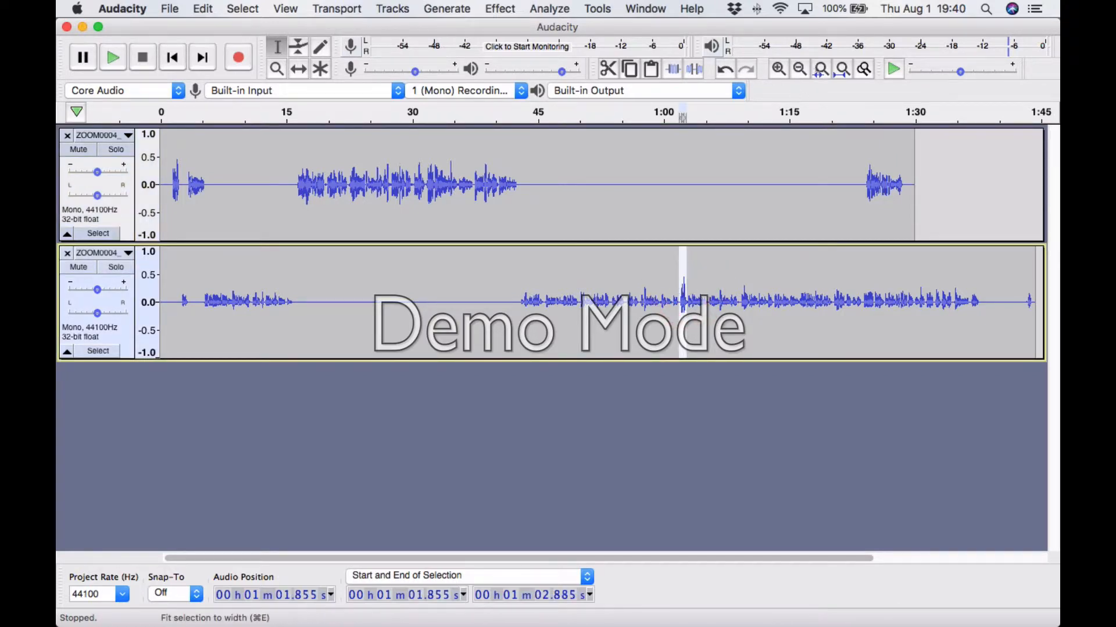
pyautogui.click(820, 69)
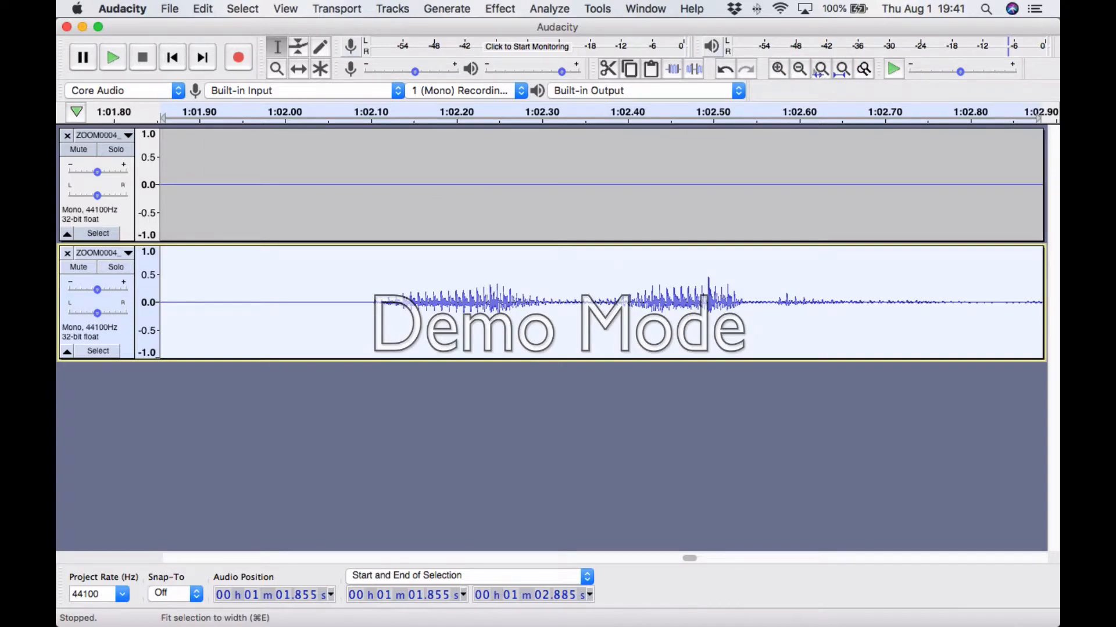
pyautogui.click(800, 69)
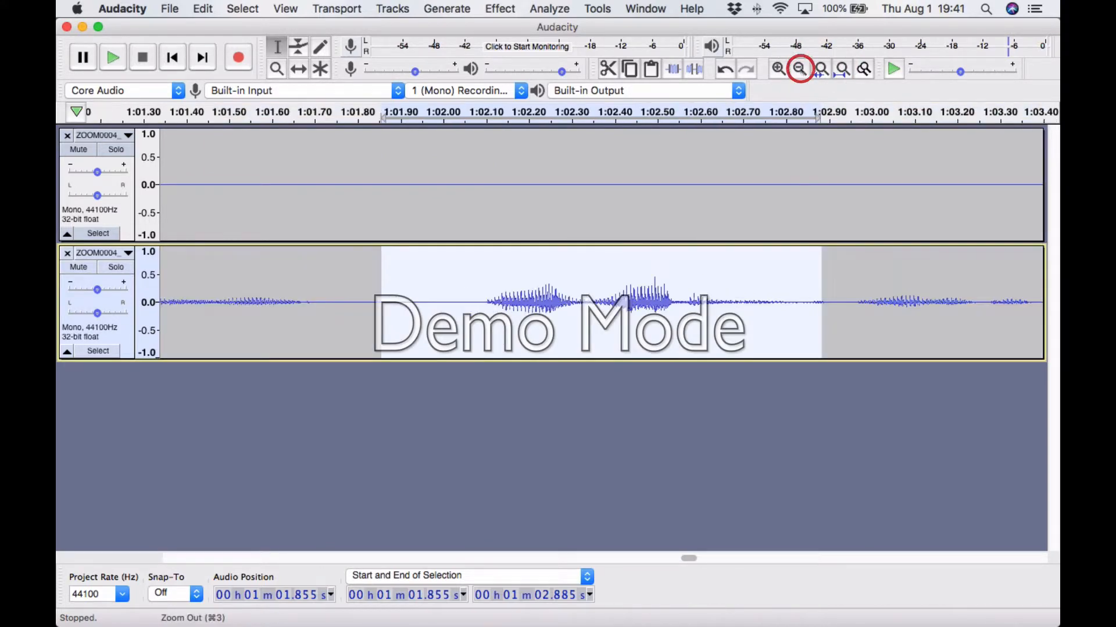
pyautogui.click(800, 70)
pyautogui.click(800, 69)
pyautogui.click(800, 69)
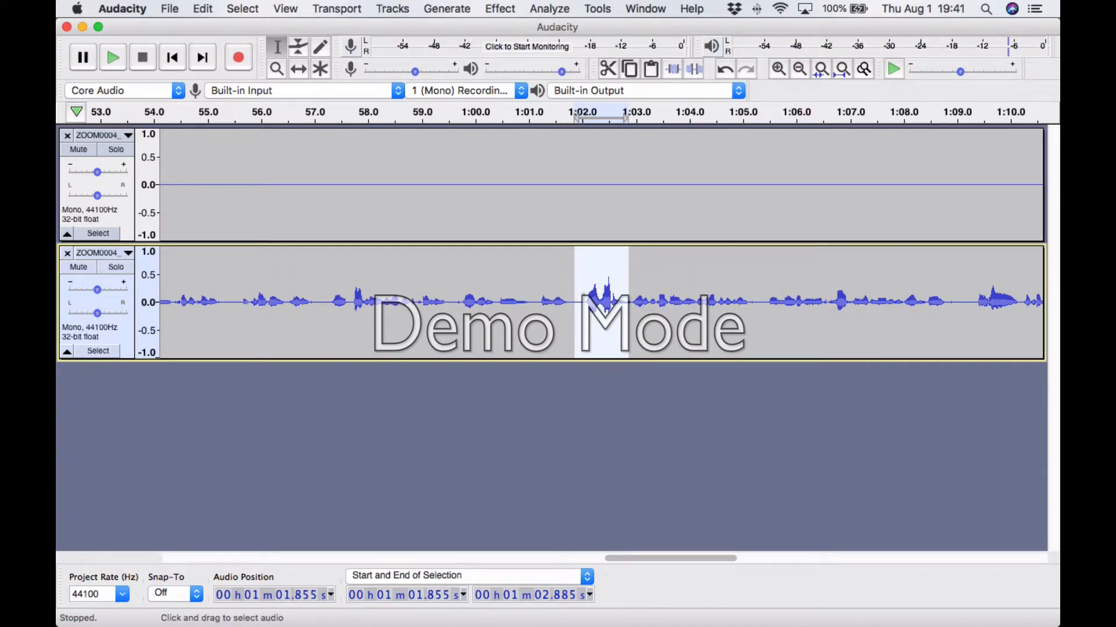
# - Amplify about 1:02.04 to 1:02.55 of the lower track by -3 dB
pyautogui.moveTo(584, 297); pyautogui.dragTo(610, 309)
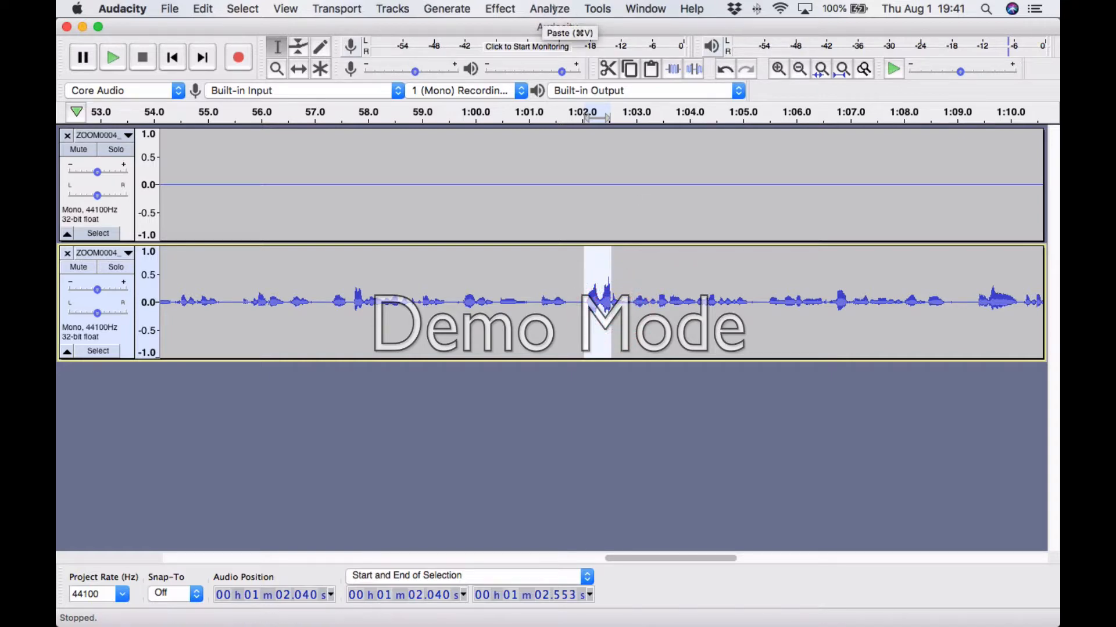
pyautogui.click(515, 8)
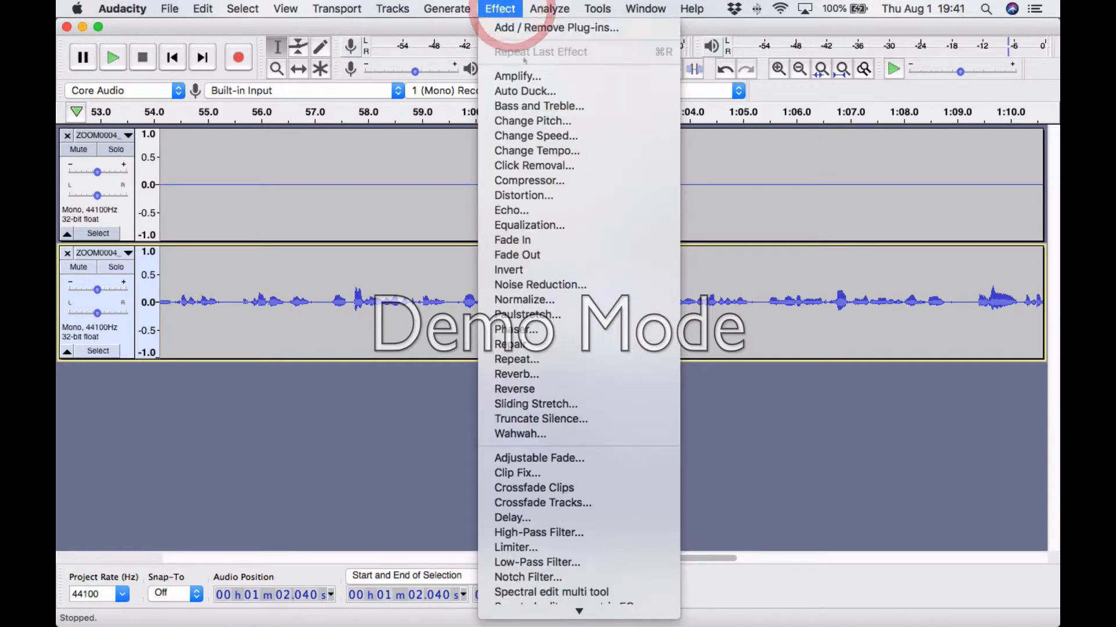
pyautogui.click(538, 79)
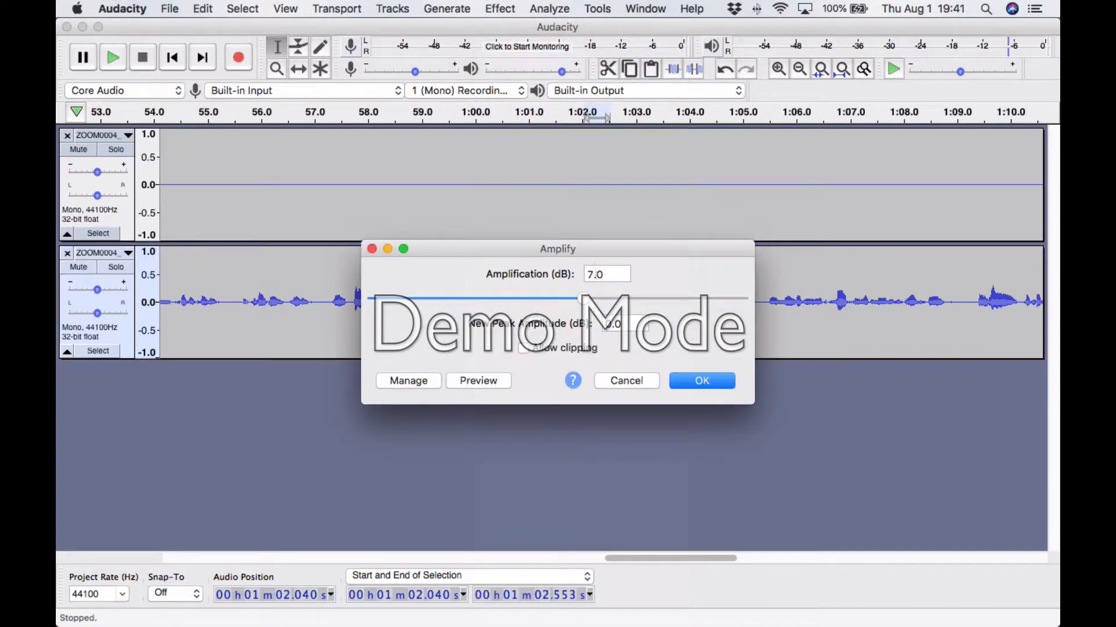
pyautogui.doubleClick(594, 276)
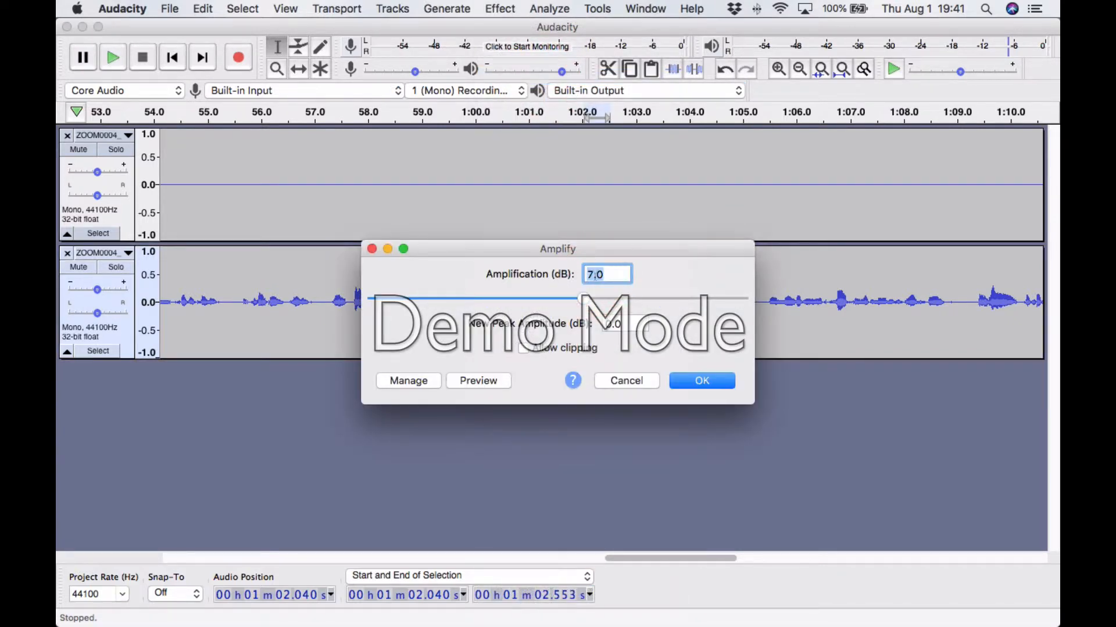
pyautogui.write('-3')
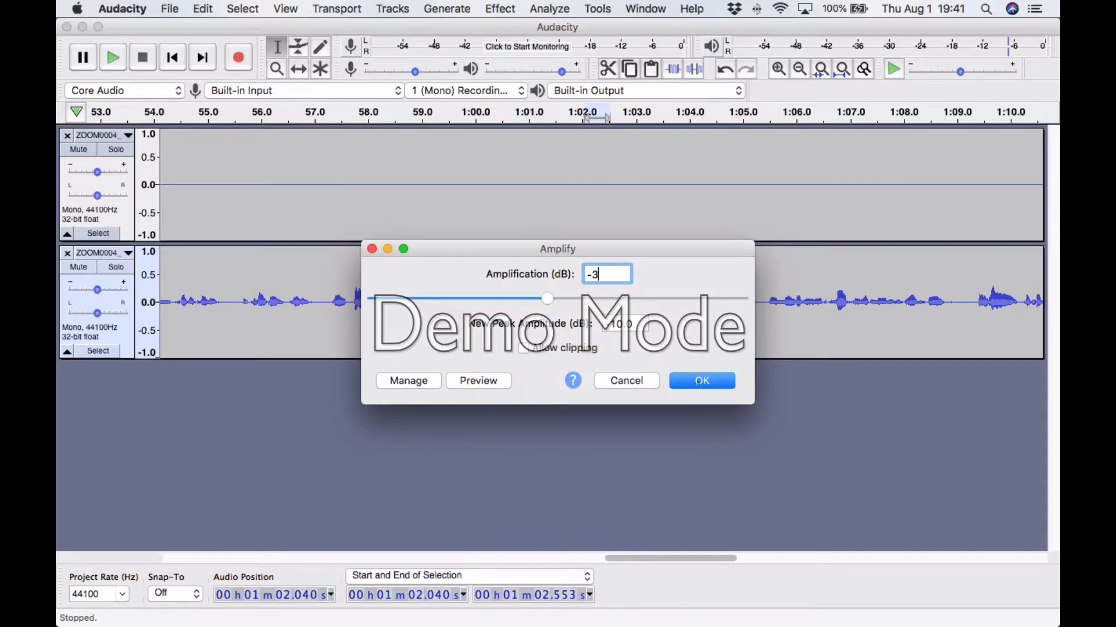
pyautogui.click(699, 382)
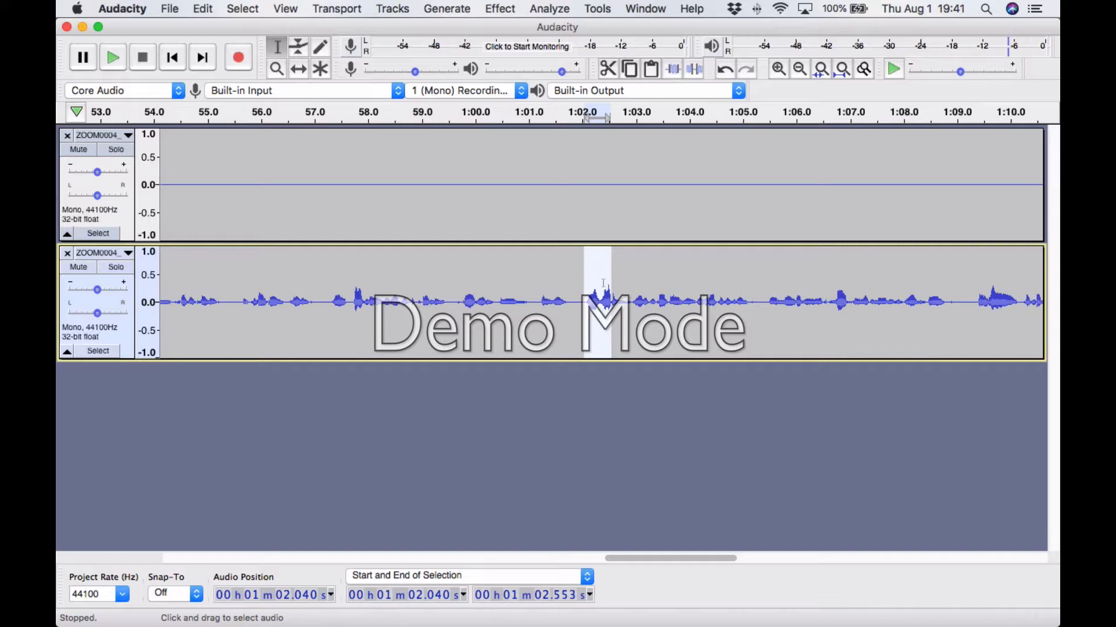
# - Repeat the last Amplify effect twice on the selected peak in the lower track
pyautogui.press('super')
pyautogui.press('super+r')
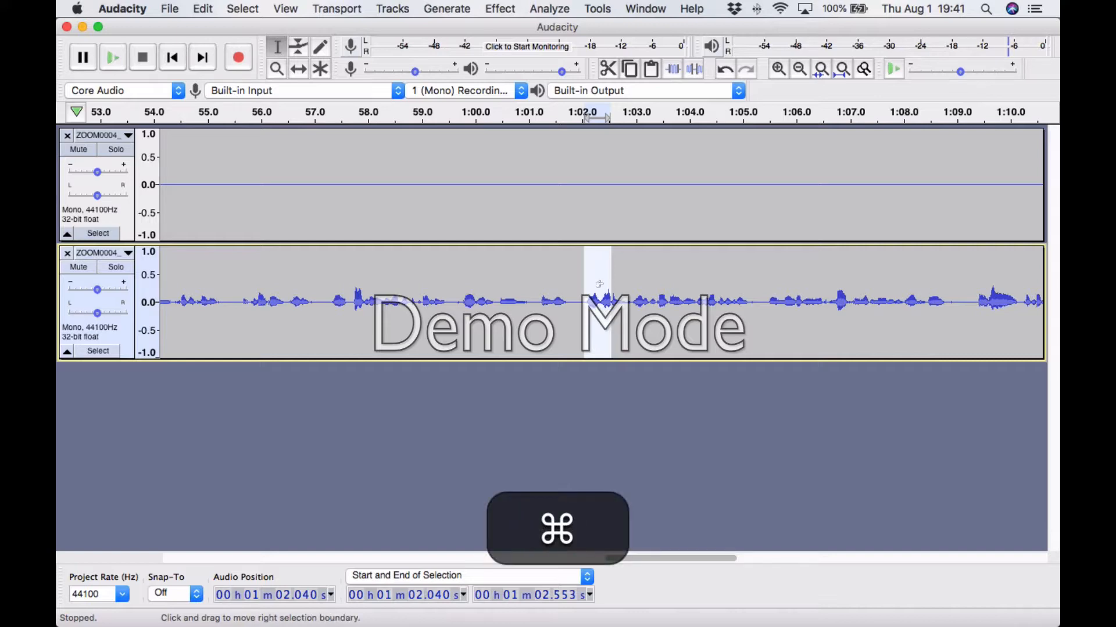
pyautogui.press('super+r')
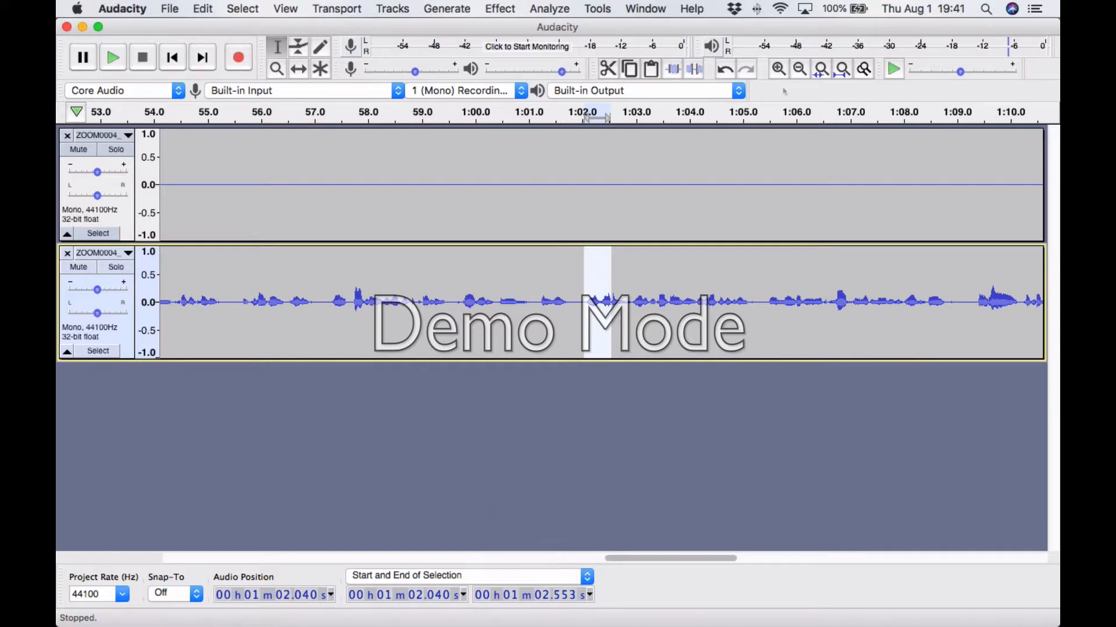
# - Select the entire lower track
pyautogui.click(800, 69)
pyautogui.click(799, 68)
pyautogui.click(800, 69)
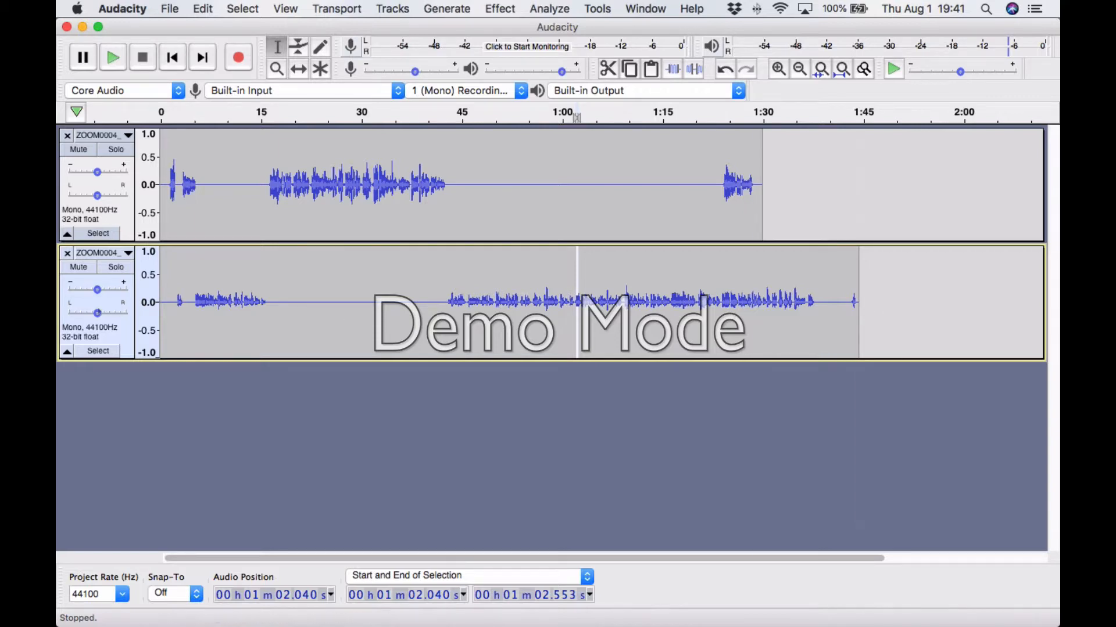
pyautogui.click(128, 348)
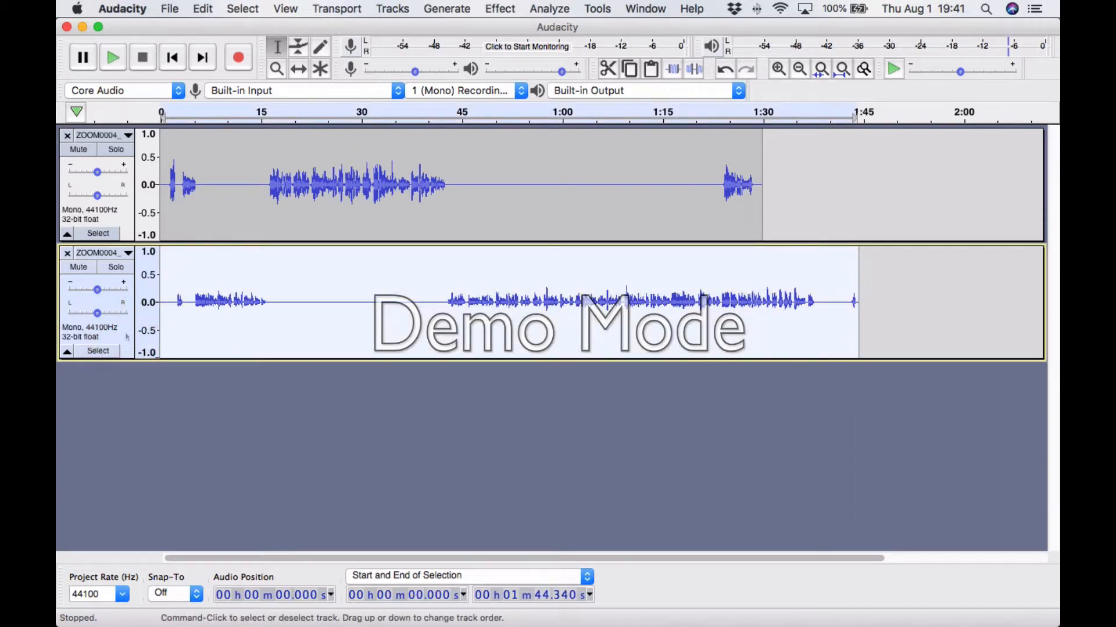
# - Normalize the entire lower track to a peak amplitude of -4 dB
pyautogui.click(123, 337)
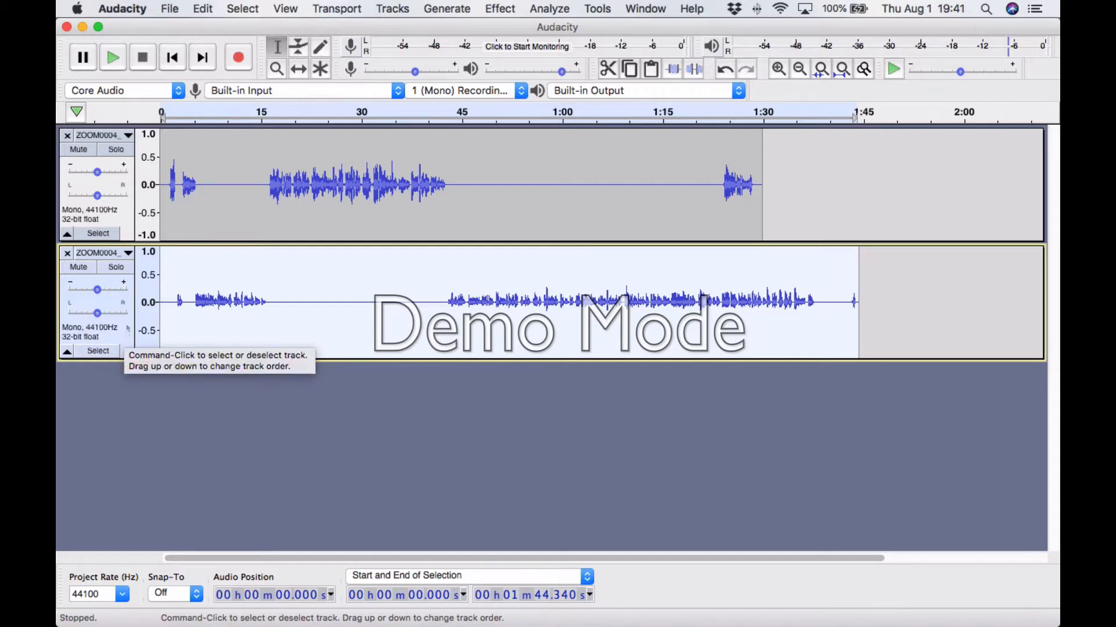
pyautogui.click(126, 222)
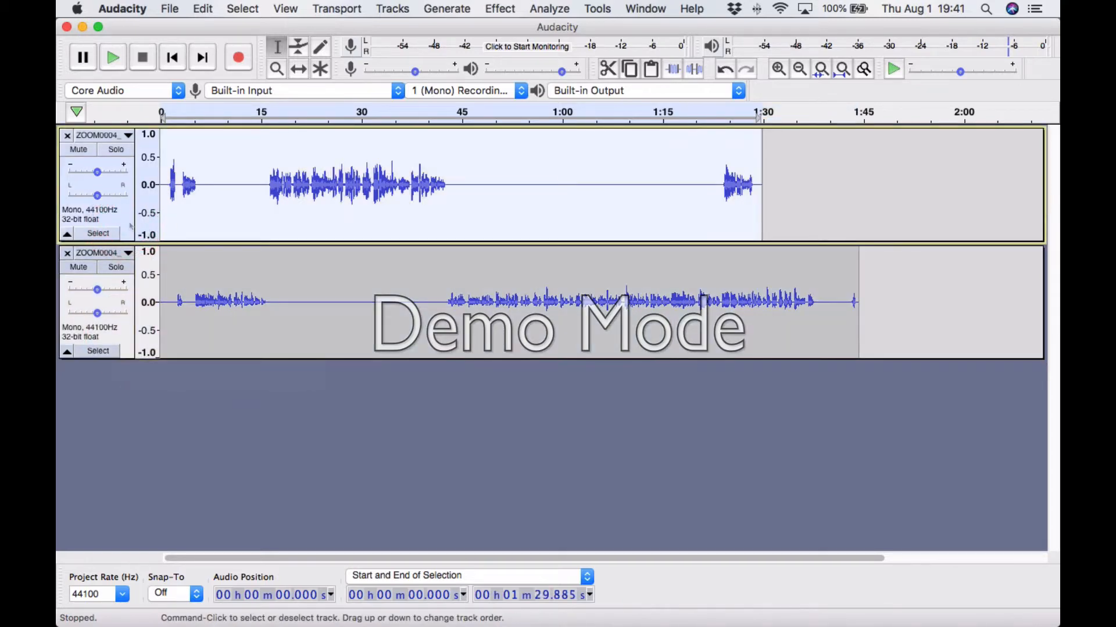
pyautogui.click(128, 340)
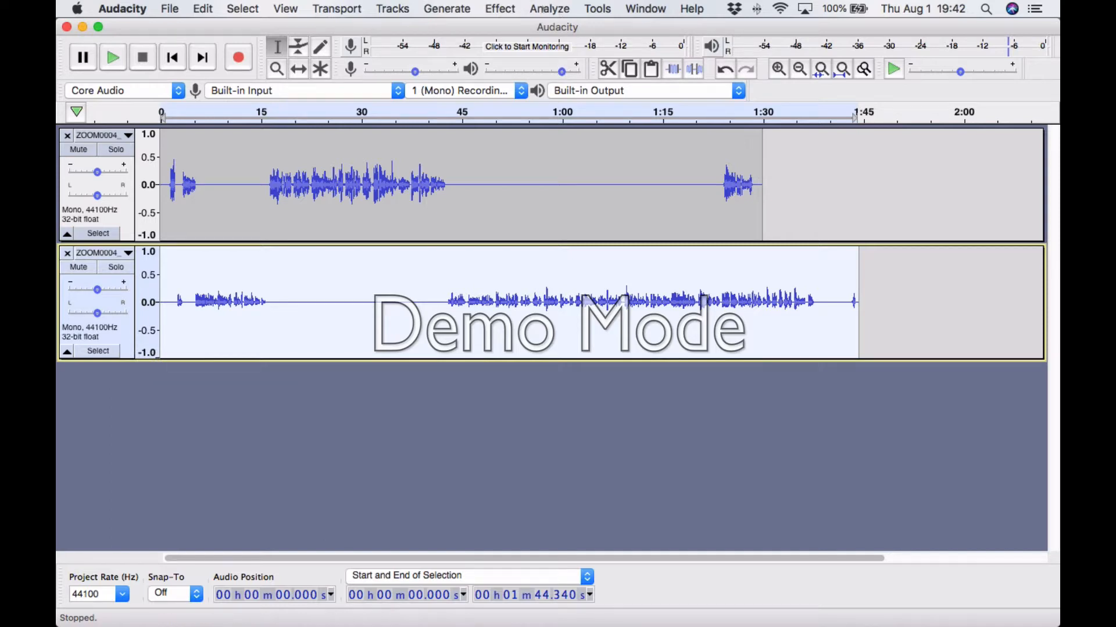
pyautogui.click(513, 9)
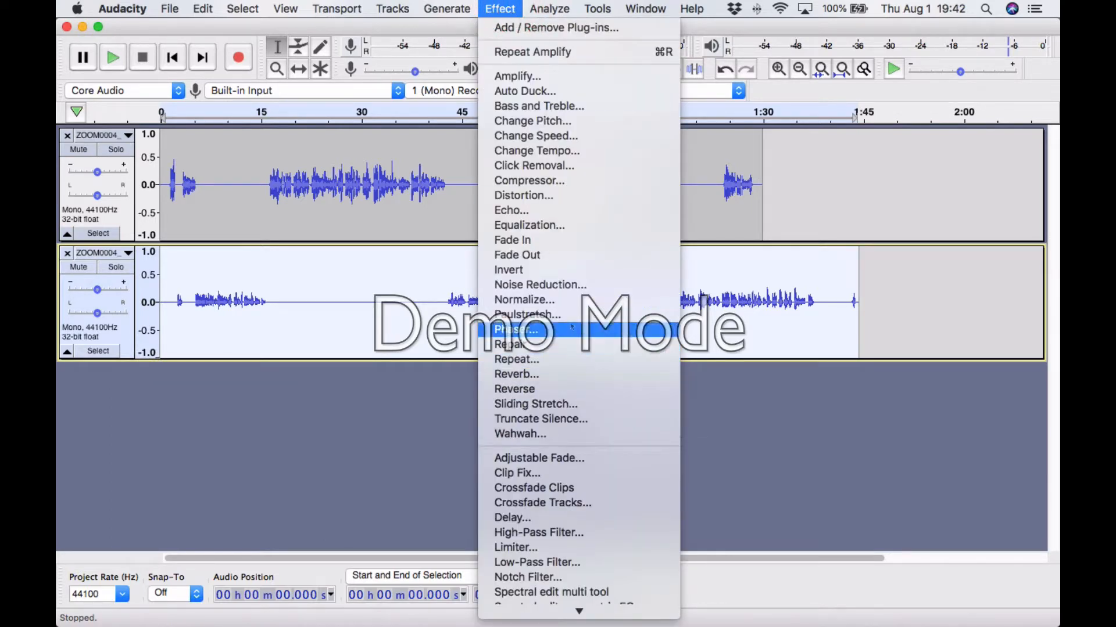
pyautogui.click(573, 301)
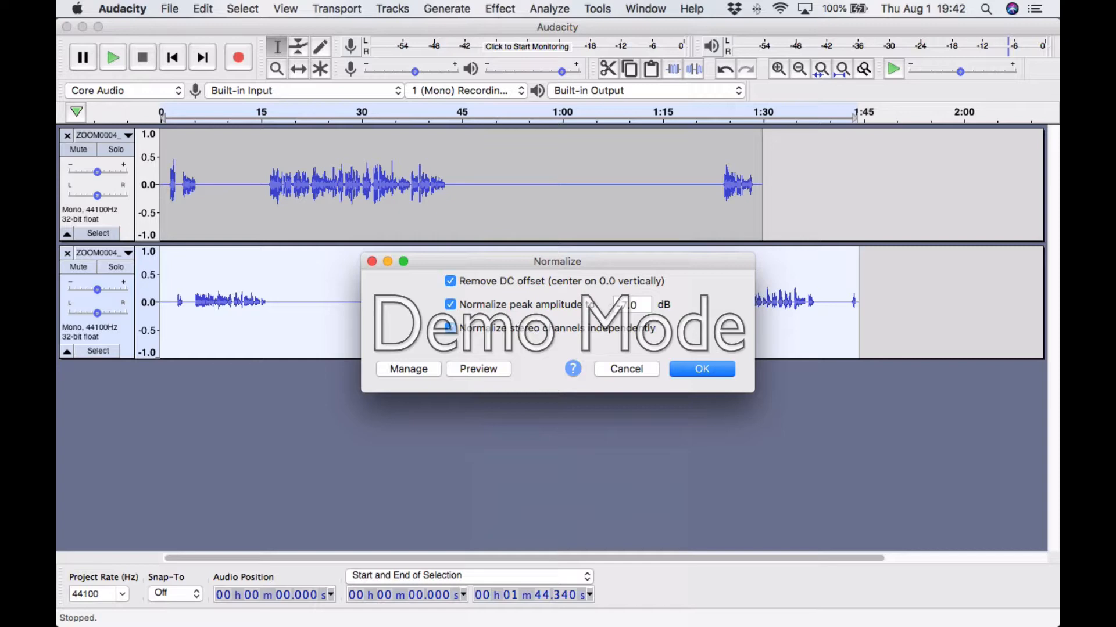
pyautogui.click(626, 304)
pyautogui.press('BackSpace')
pyautogui.write('4')
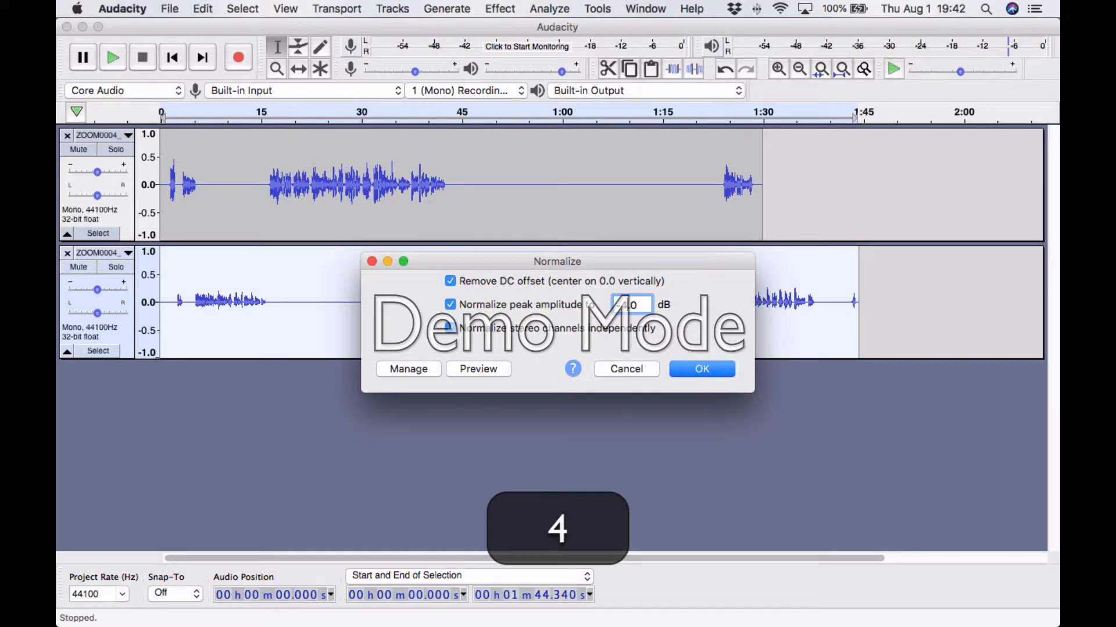
pyautogui.click(706, 370)
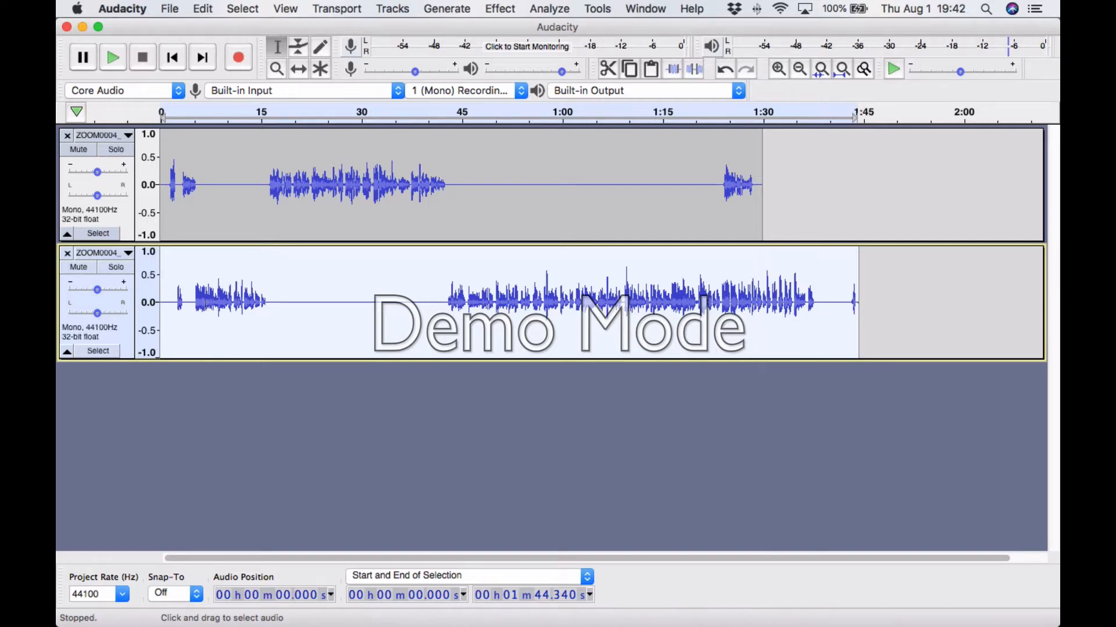
# - Play both tracks from about 6.6 seconds to check the playback level, and stop
pyautogui.click(205, 302)
pyautogui.press('space')
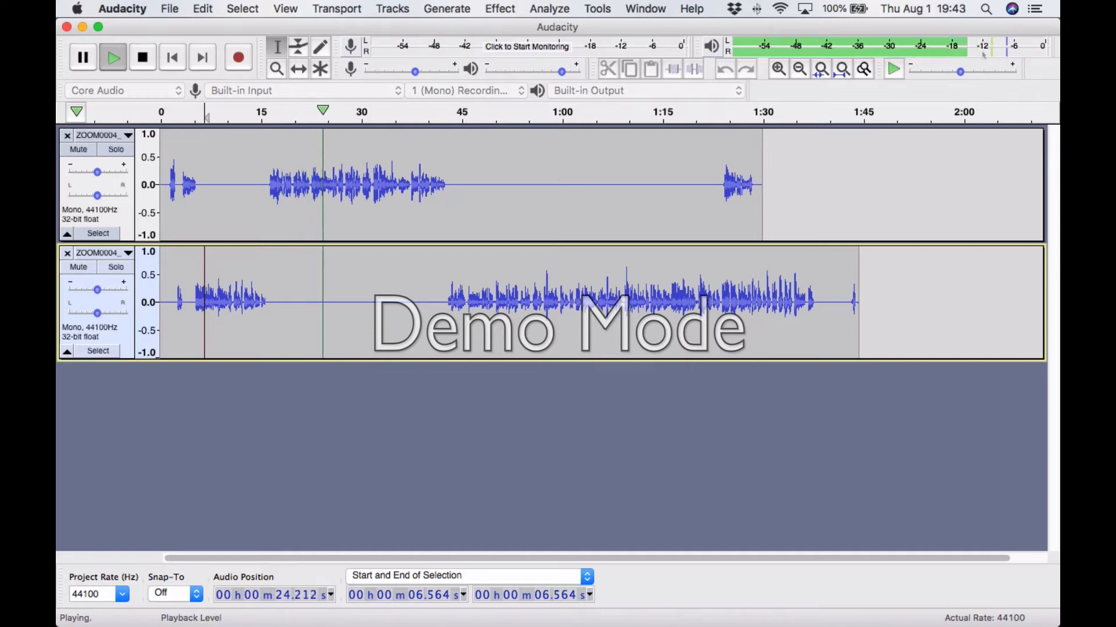
pyautogui.press('space')
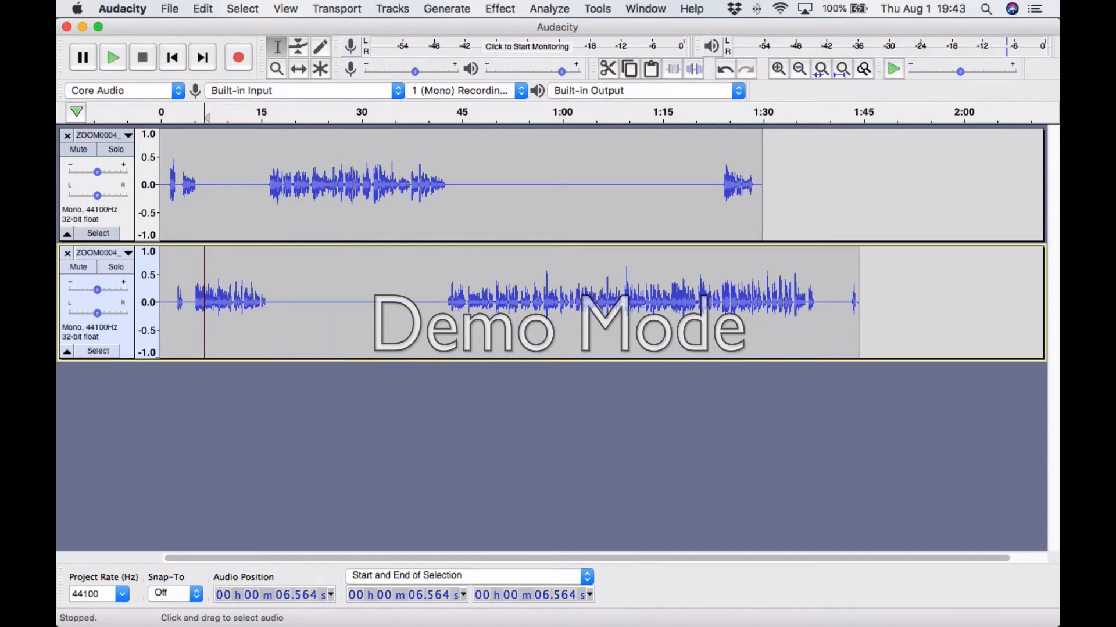
# - Amplify the quiet passage from about 35.4 to 37.2 seconds in the upper track by 3 dB
pyautogui.click(500, 9)
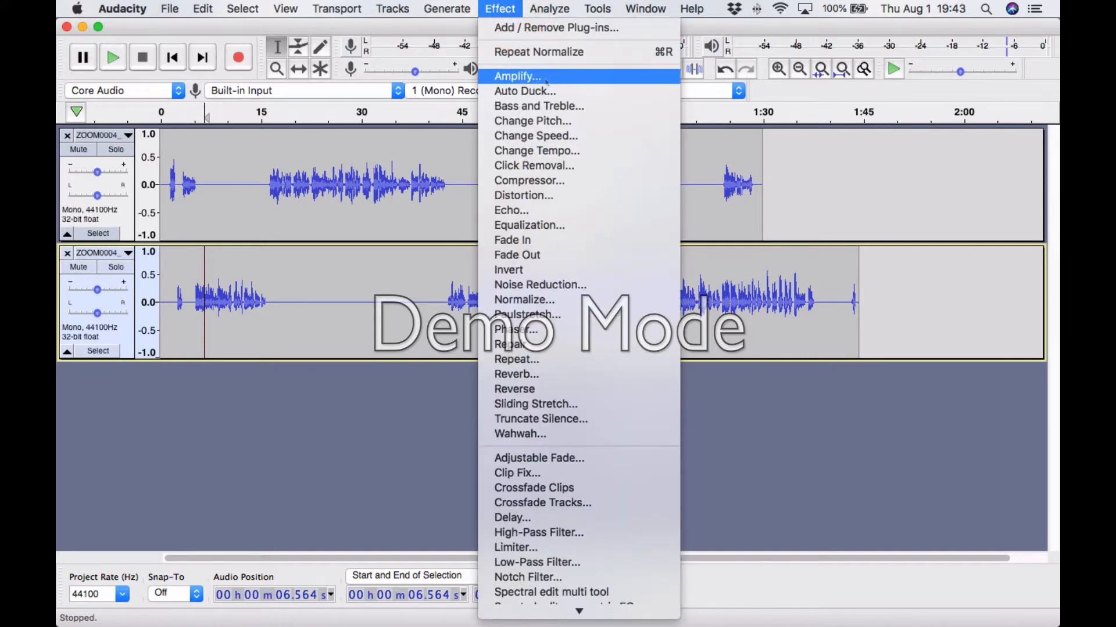
pyautogui.click(409, 185)
pyautogui.moveTo(410, 185); pyautogui.dragTo(398, 192)
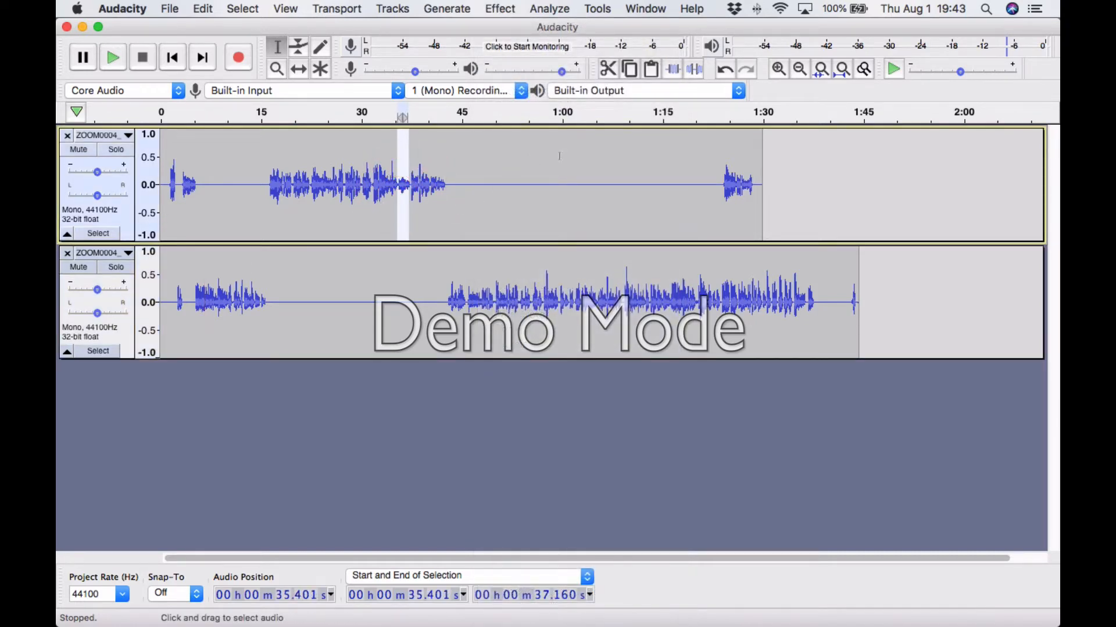
pyautogui.click(549, 11)
pyautogui.moveTo(506, 11)
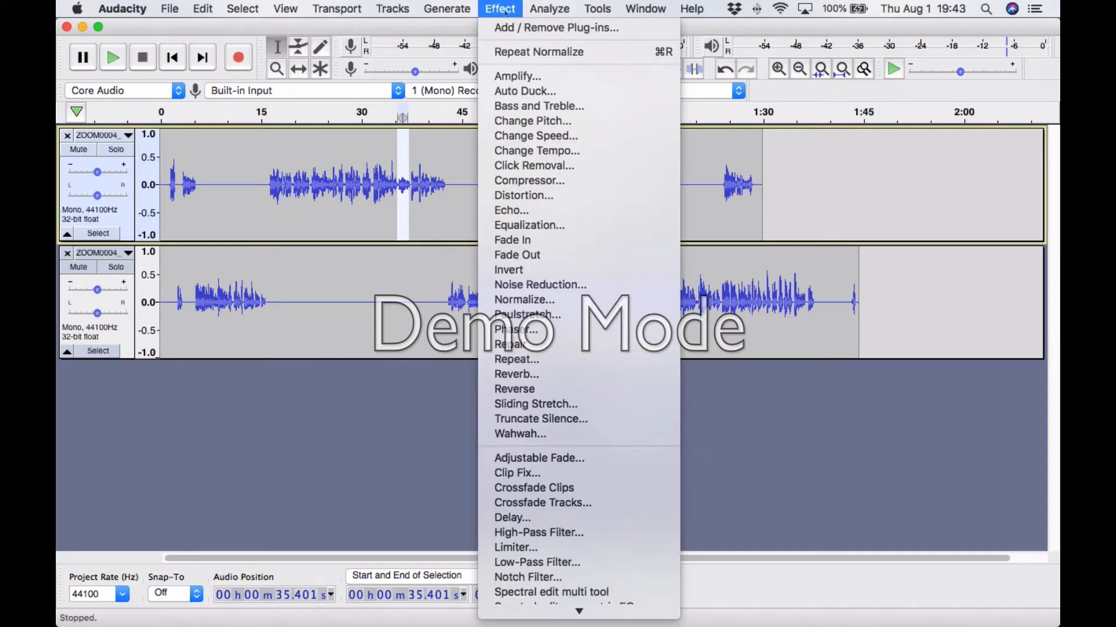
pyautogui.click(517, 76)
pyautogui.doubleClick(592, 274)
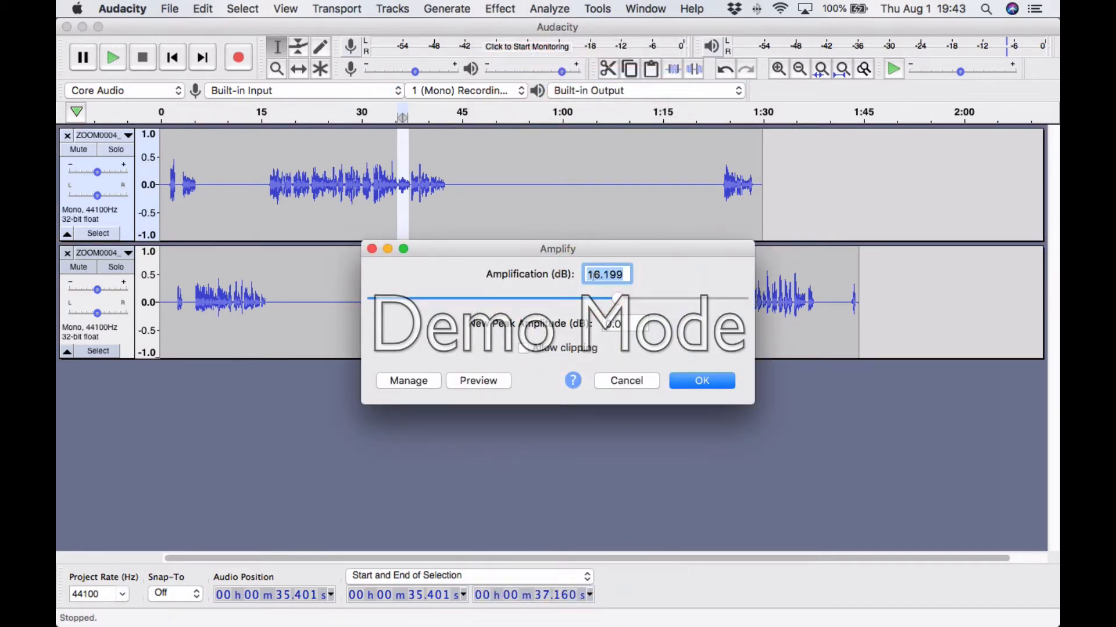
pyautogui.write('3')
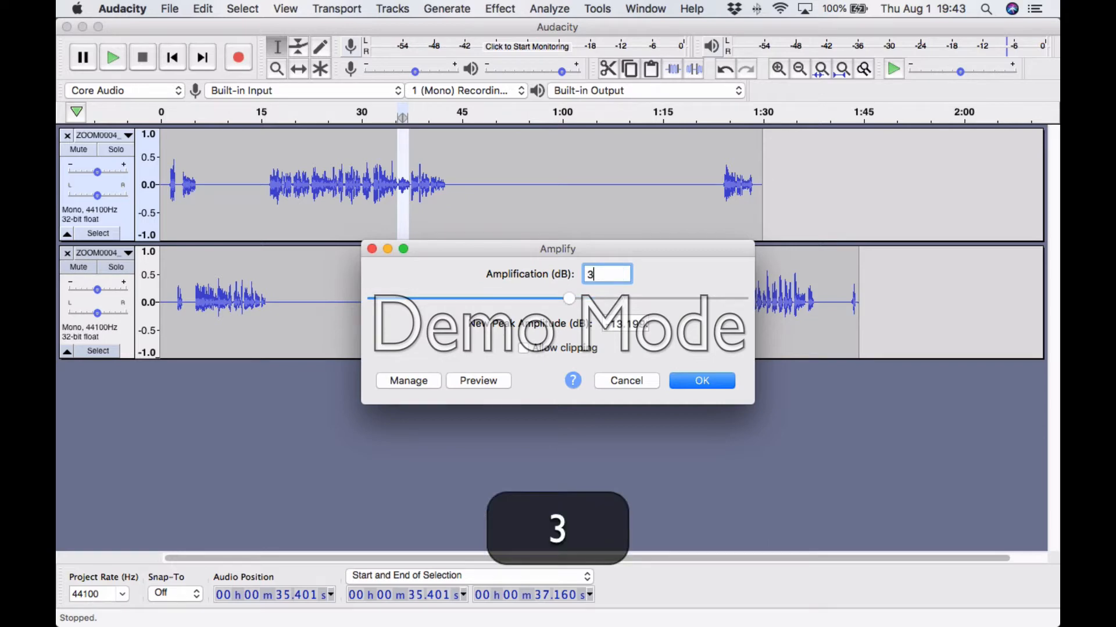
pyautogui.click(722, 384)
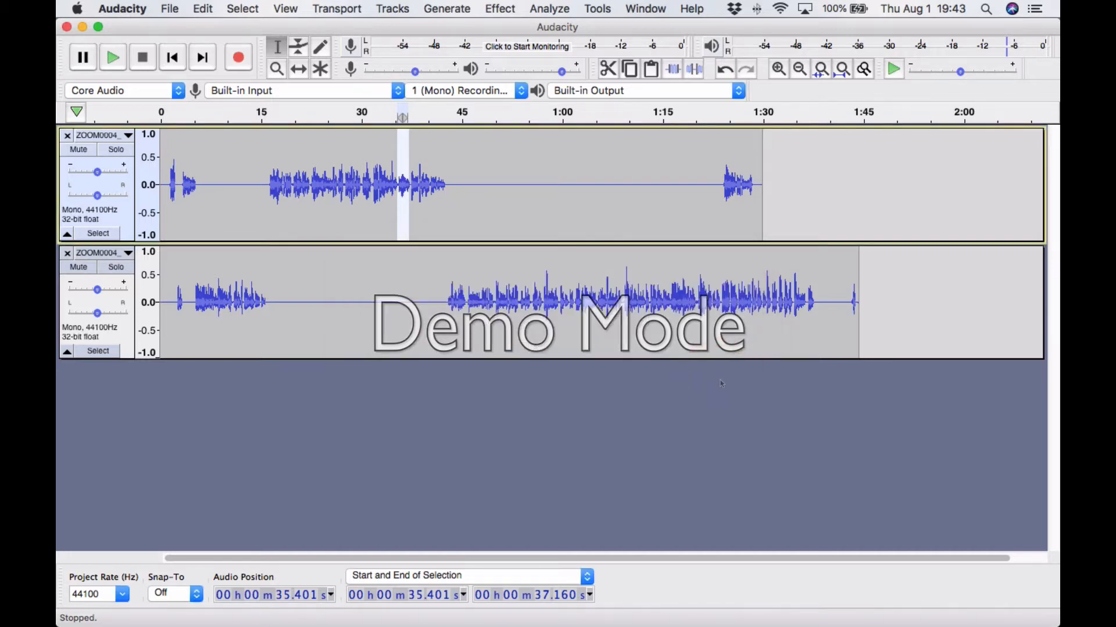
# - Try repeating the Amplify effect twice on the selected passage of the upper track, and undo the repeats
pyautogui.press('super+r')
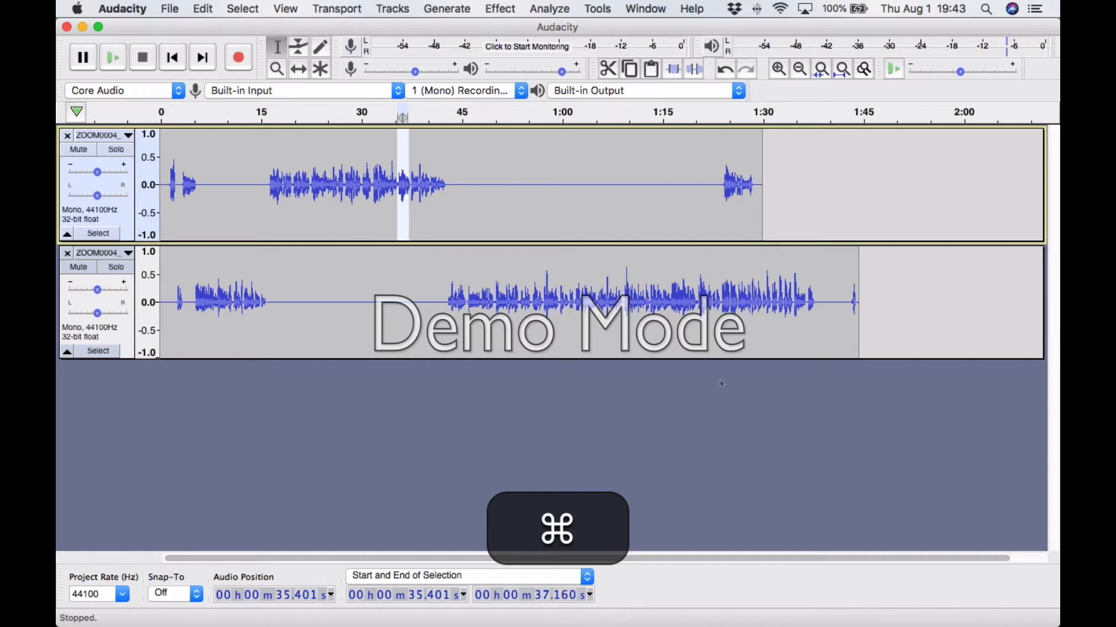
pyautogui.press('super+r')
pyautogui.press('super+z')
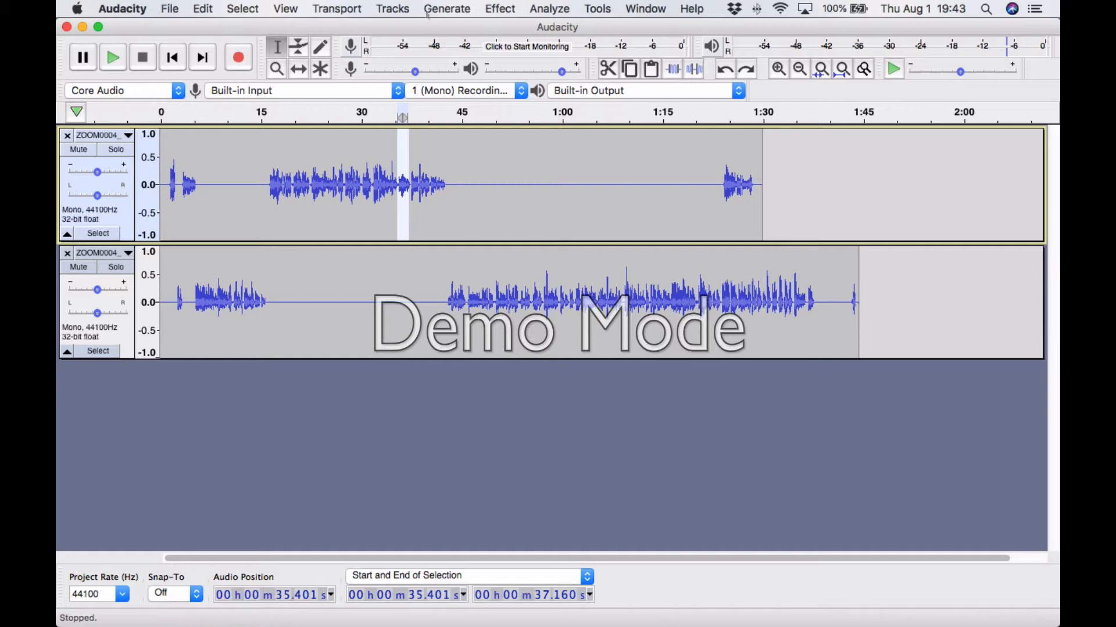
# - Export the project as an MP3 file named "audacity demo" in the andrew sauna folder
pyautogui.click(164, 10)
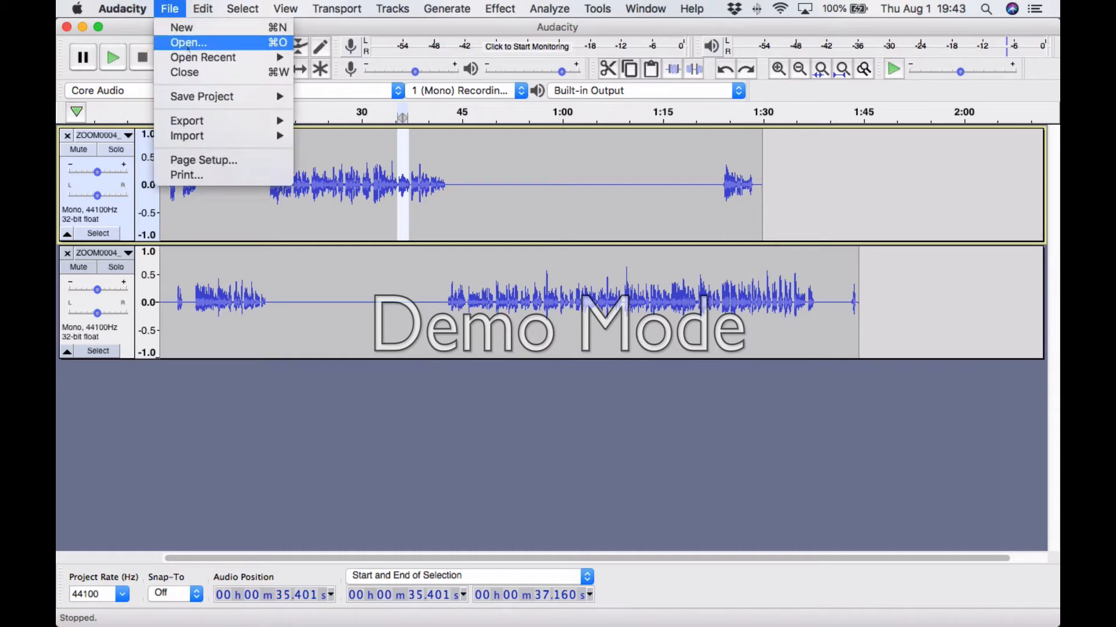
pyautogui.moveTo(206, 125)
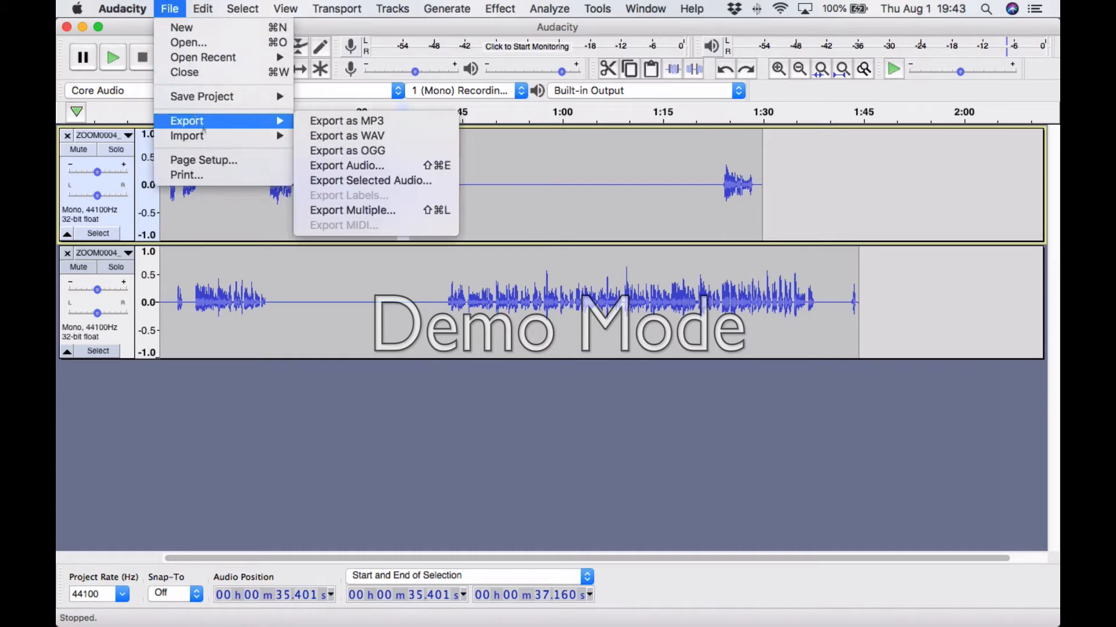
pyautogui.click(317, 121)
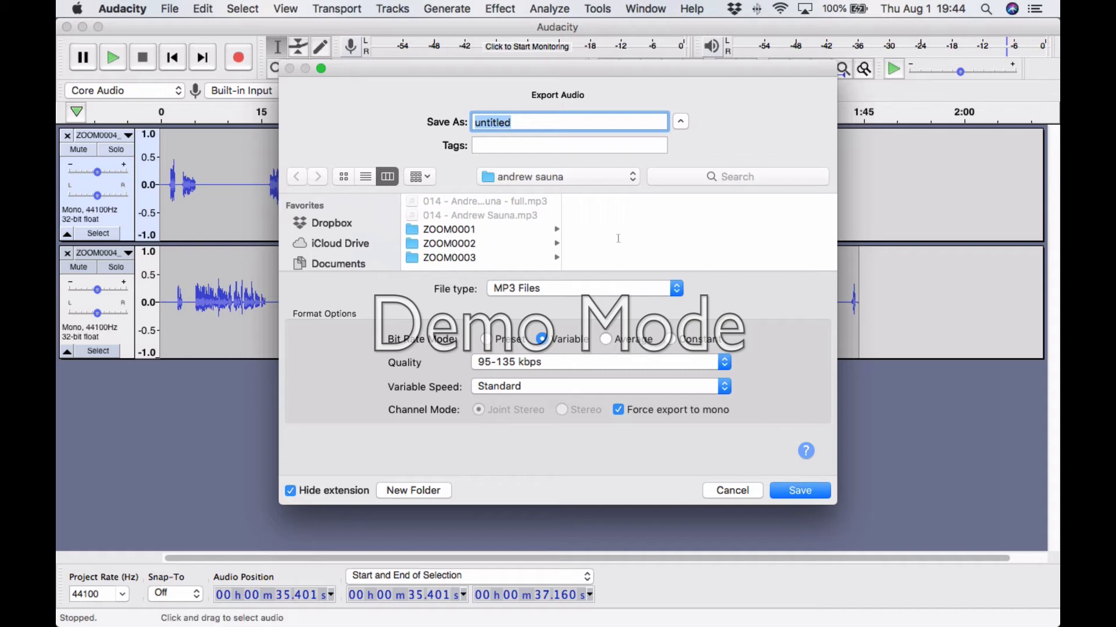
pyautogui.write('aup')
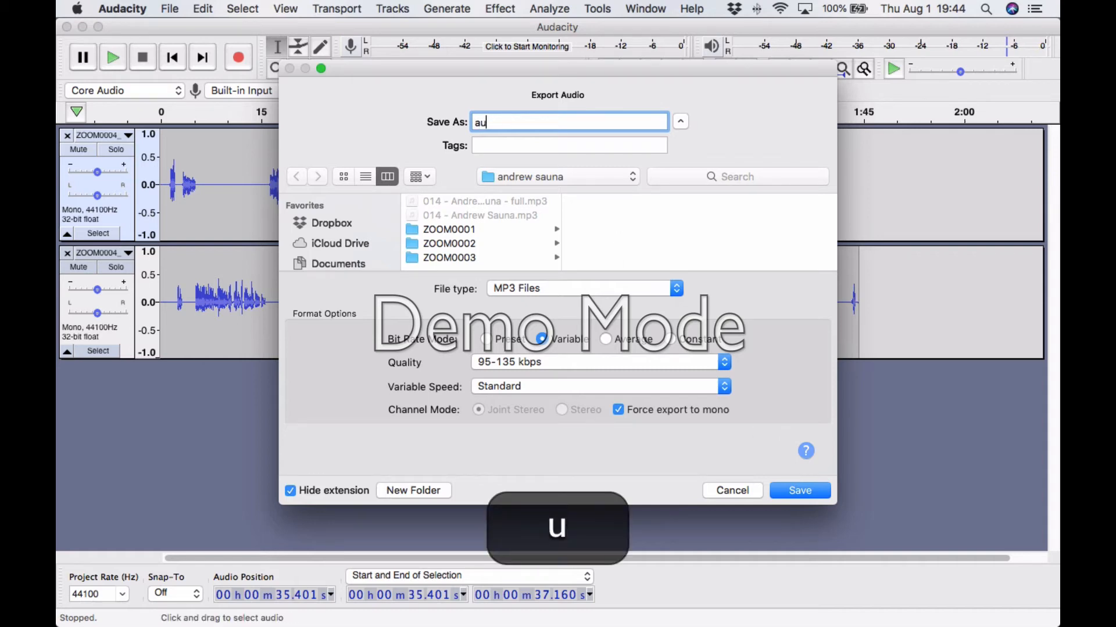
pyautogui.press('BackSpace')
pyautogui.press('BackSpace')
pyautogui.write('udacity demo')
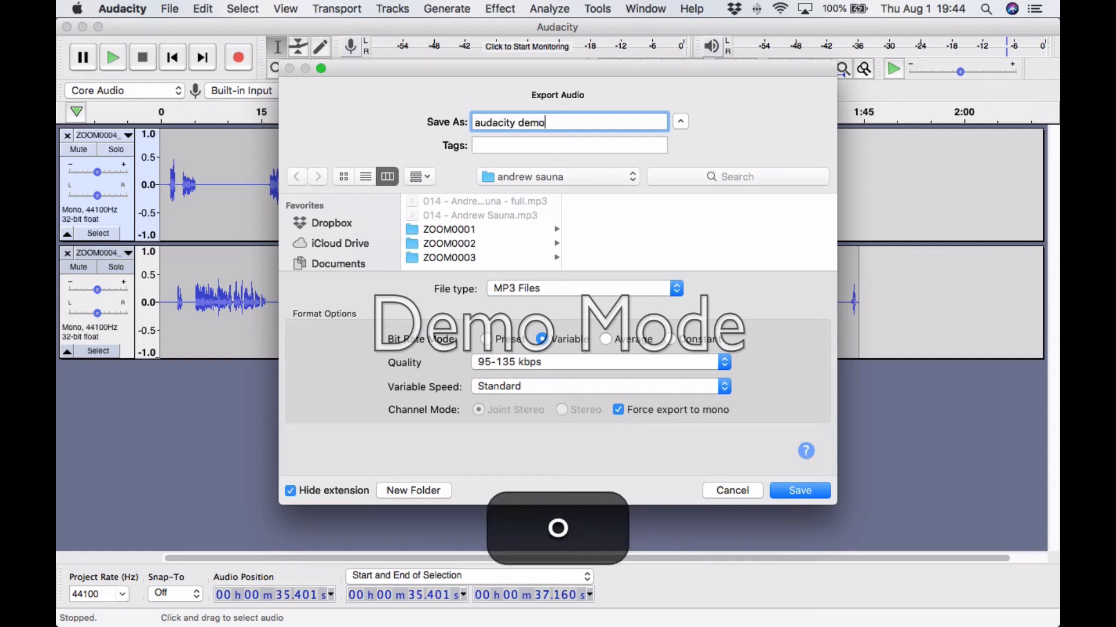
pyautogui.press('Return')
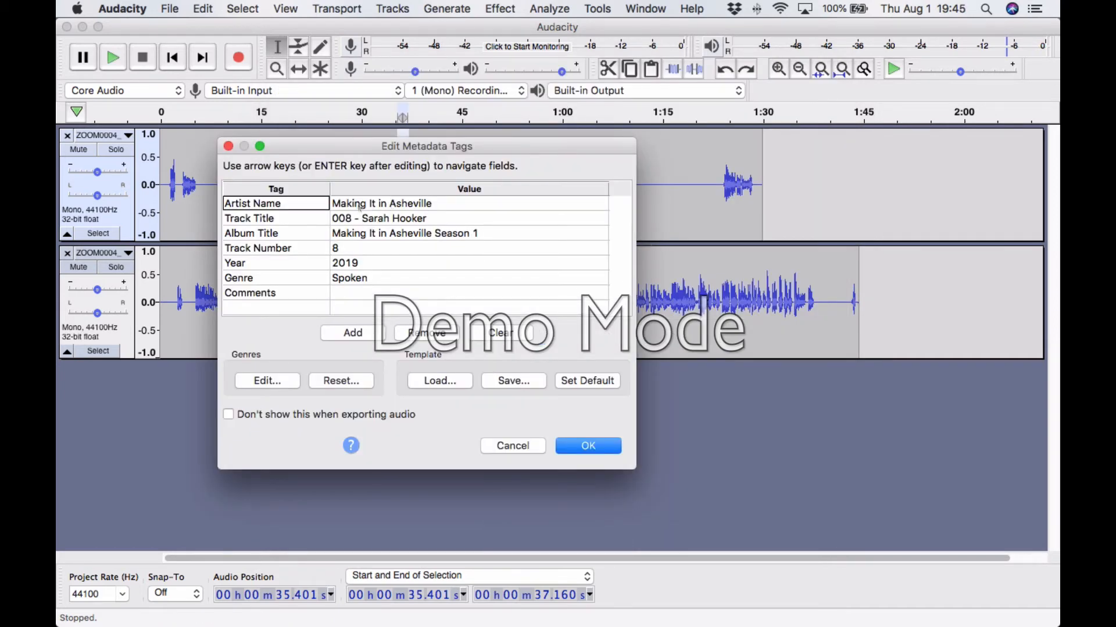
# - Go through the artist name, track title and album title tags and accept the metadata to complete the export
pyautogui.click(355, 204)
pyautogui.click(359, 218)
pyautogui.click(358, 235)
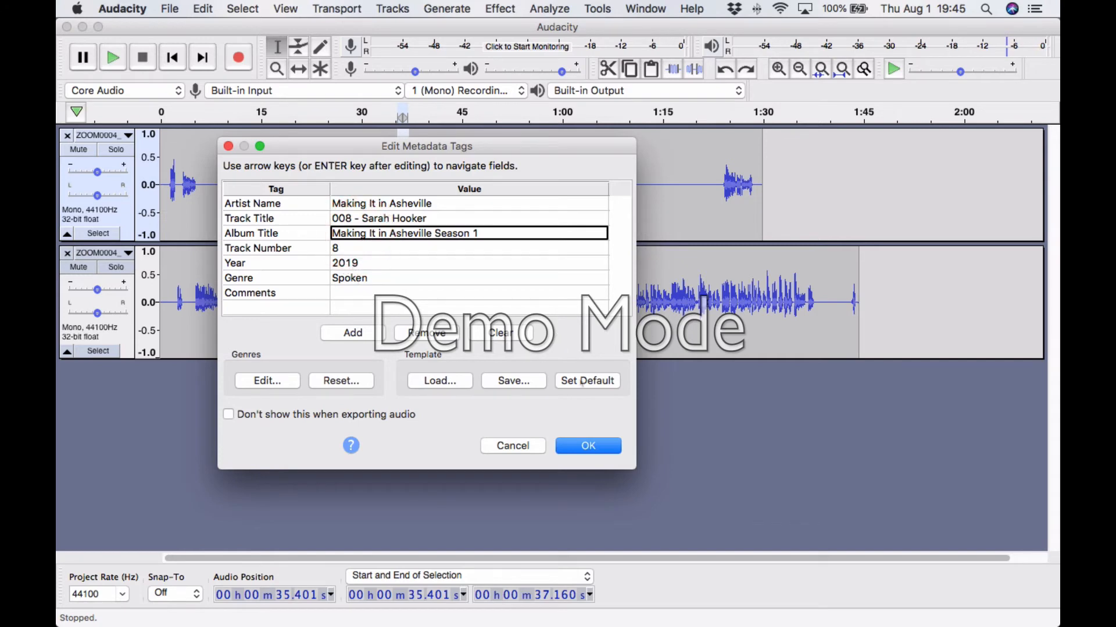
pyautogui.click(590, 442)
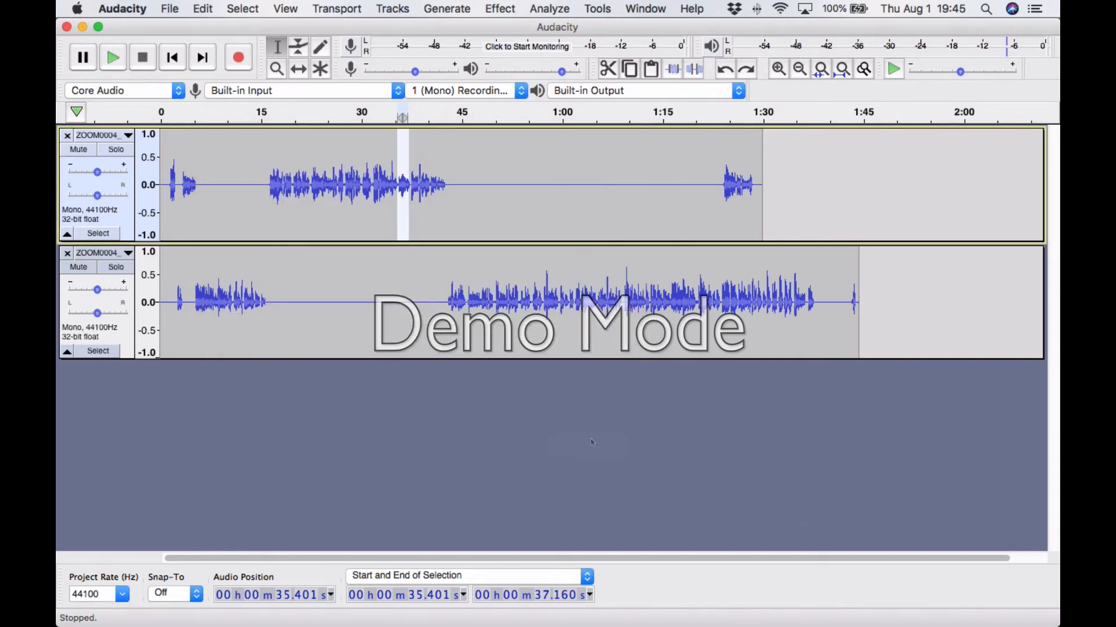